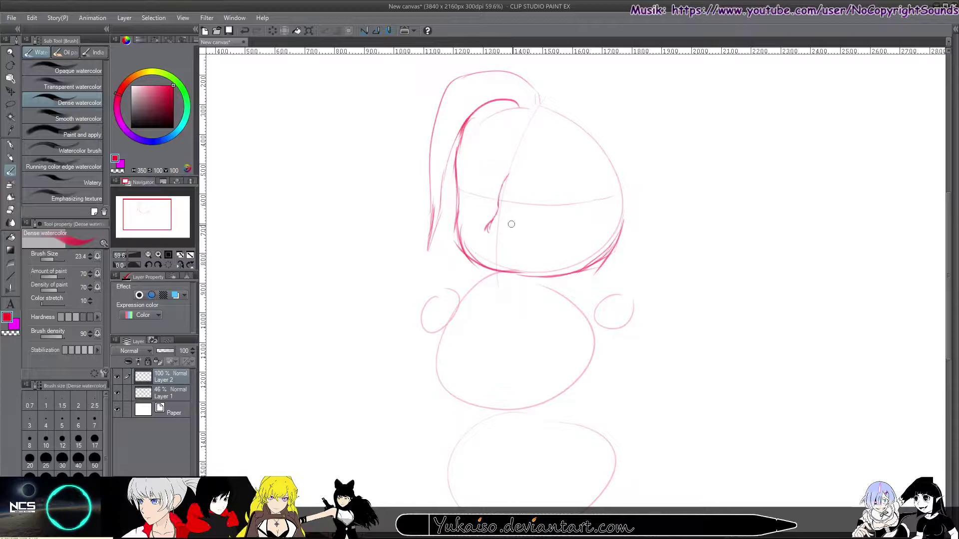
Sketch round eyes with pupils, nostrils and a toothy grin on the head with the long side lock of hair
mouse_move(558, 174)
mouse_down()
mouse_move(552, 229)
mouse_move(565, 175)
mouse_up()
mouse_move(512, 226)
mouse_down()
mouse_move(486, 234)
mouse_move(591, 252)
mouse_up()
drag(494, 250, 566, 243)
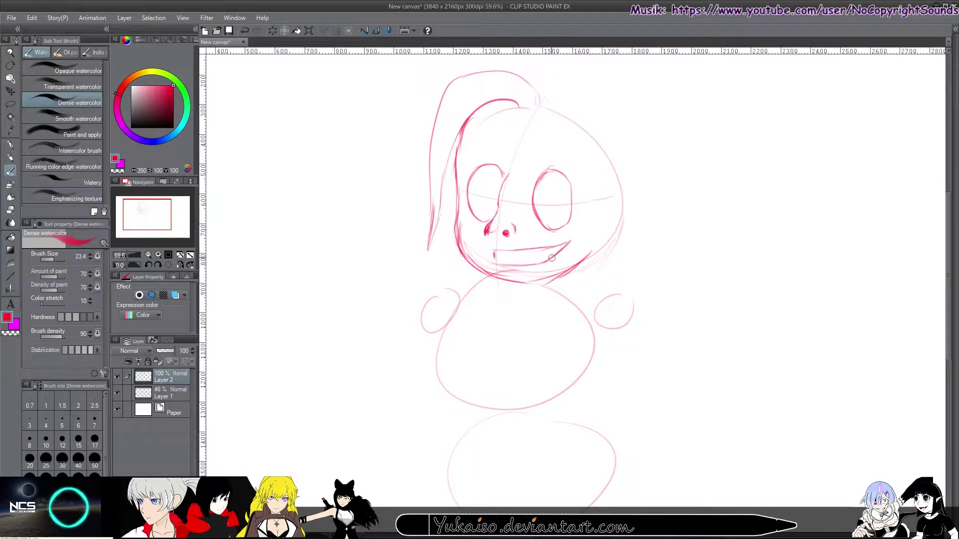
key(ctrl+z)
drag(555, 198, 554, 198)
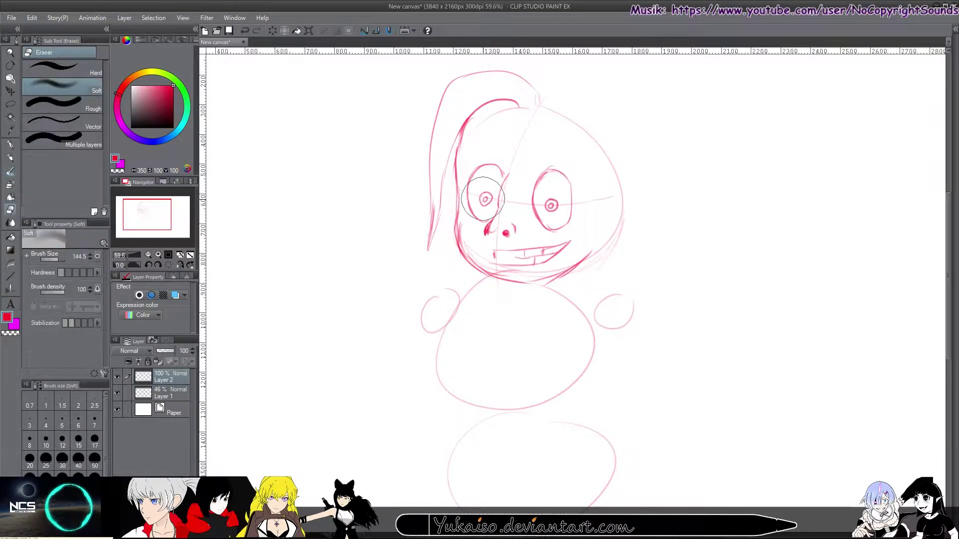
drag(510, 109, 449, 210)
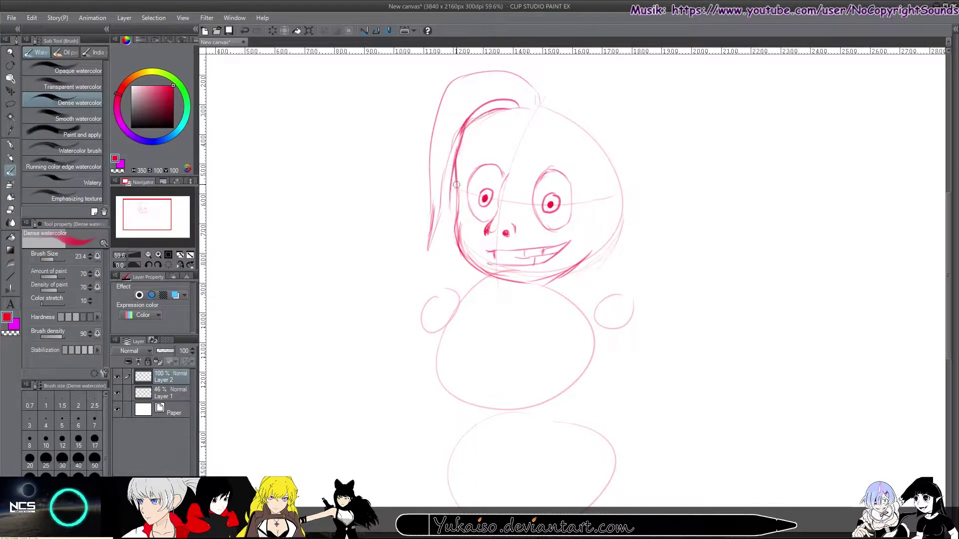
key(ctrl+z)
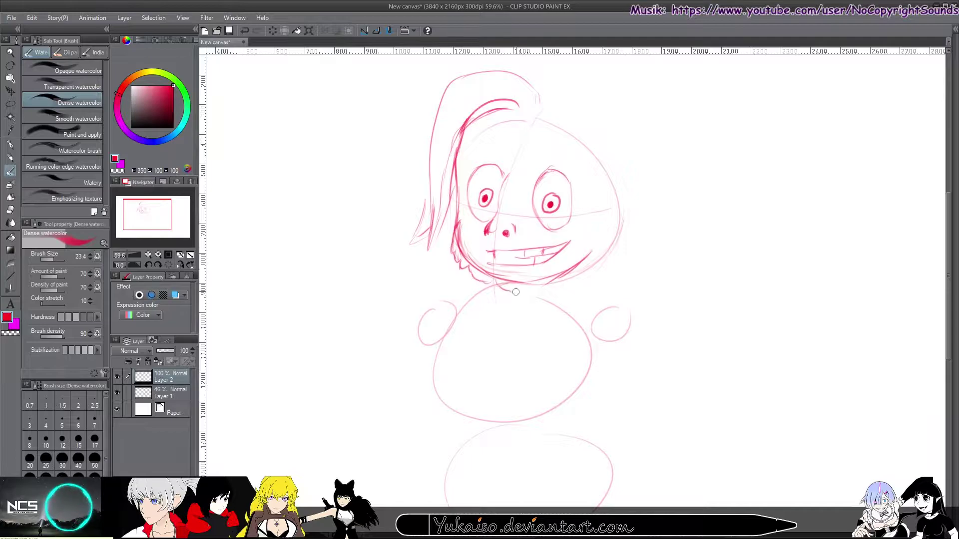
Sketch a new construction figure with a round head, a curved spine line and a shoulder line ending in circles
drag(491, 240, 487, 235)
drag(558, 264, 584, 502)
mouse_move(650, 294)
mouse_down()
mouse_move(489, 313)
mouse_move(499, 320)
mouse_up()
drag(650, 285, 655, 302)
click(170, 377)
mouse_move(522, 123)
mouse_down()
mouse_move(488, 211)
mouse_move(562, 267)
mouse_move(610, 218)
mouse_move(614, 183)
mouse_move(620, 209)
mouse_up()
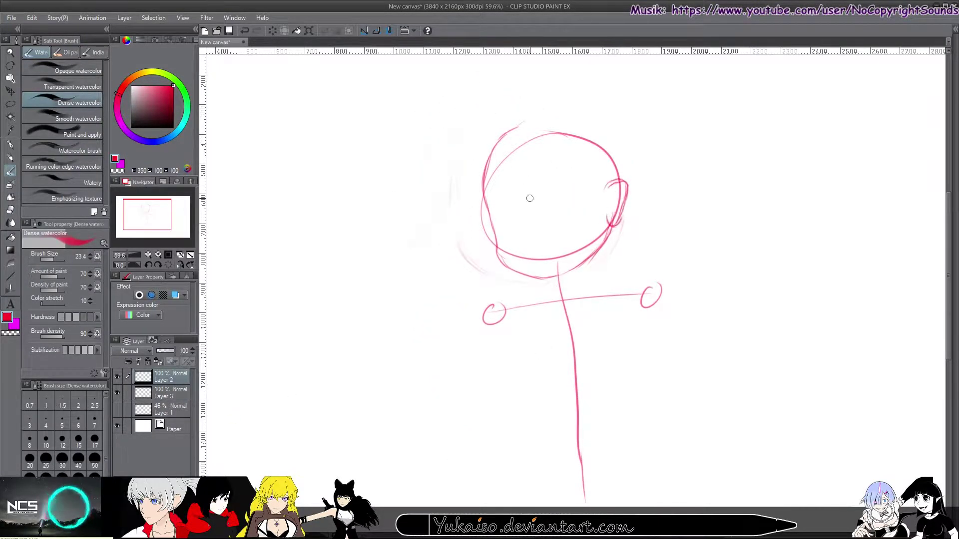
key(ctrl+z)
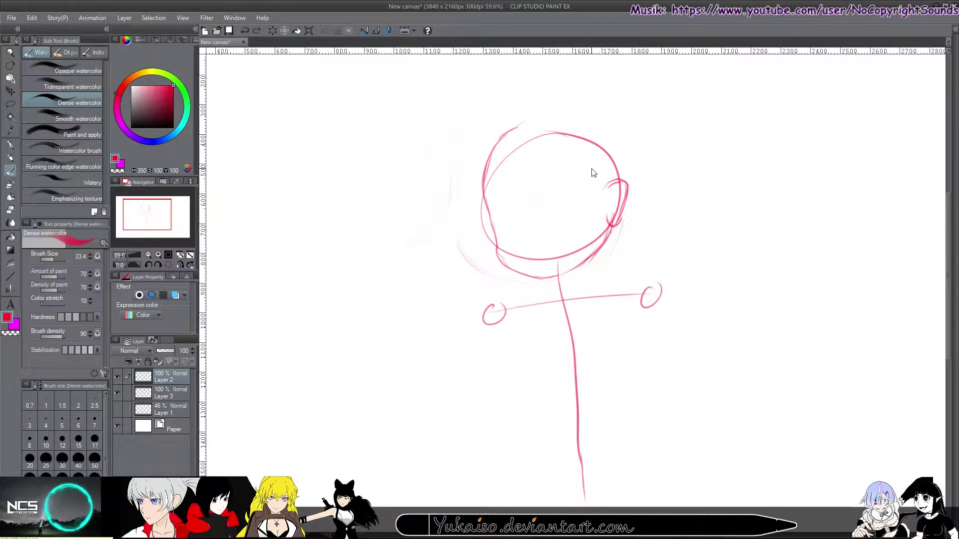
Add curved face guidelines across the head circle and lower the construction layer's opacity to 54%
drag(594, 168, 510, 207)
drag(529, 132, 619, 199)
drag(165, 351, 159, 350)
Sketch the nose and two large round eyes with irises and pupils along the face guidelines
drag(522, 224, 522, 180)
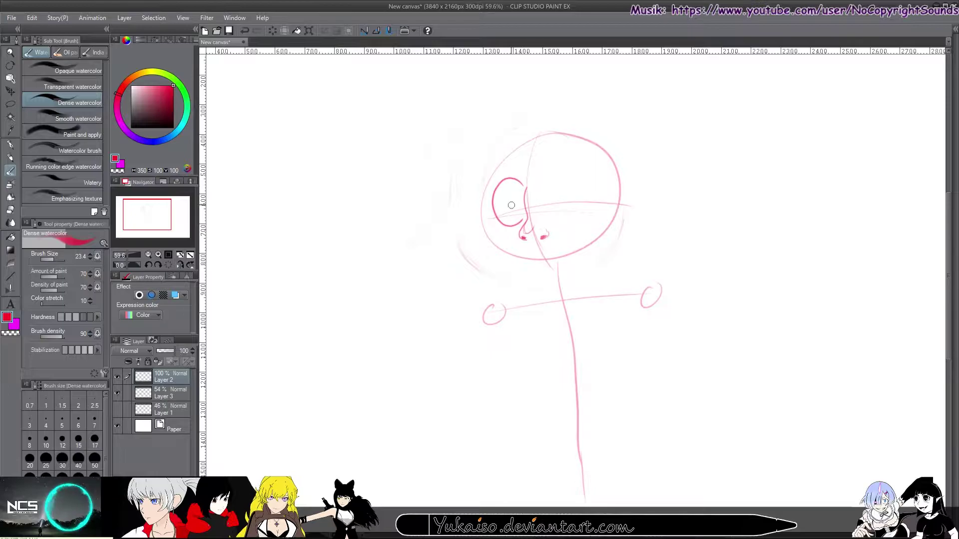
drag(569, 201, 571, 205)
drag(563, 181, 546, 202)
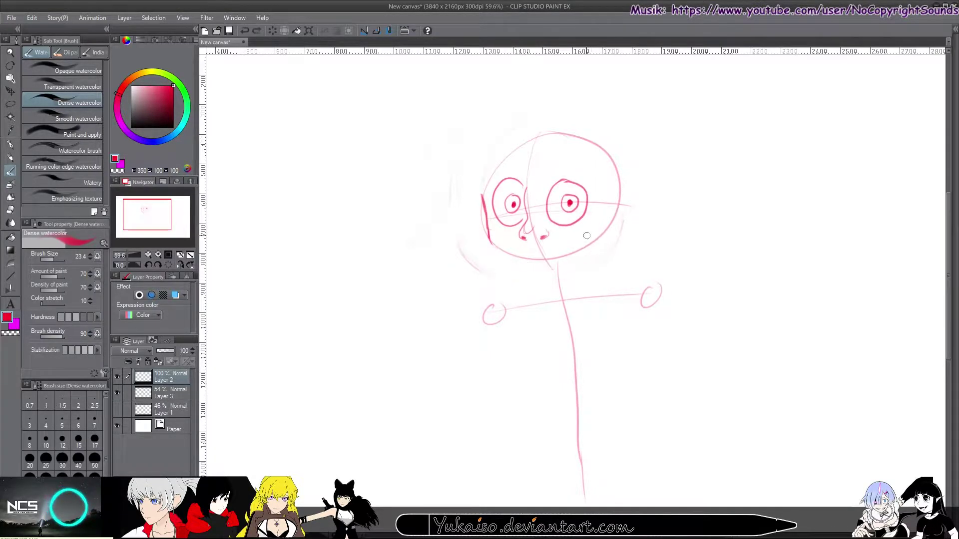
Sketch the jawline, ear and crooked toothy grin, and refine the irises
key(ctrl+z)
key(ctrl+z)
mouse_move(482, 223)
mouse_down()
mouse_move(512, 262)
mouse_move(594, 255)
mouse_move(614, 227)
mouse_up()
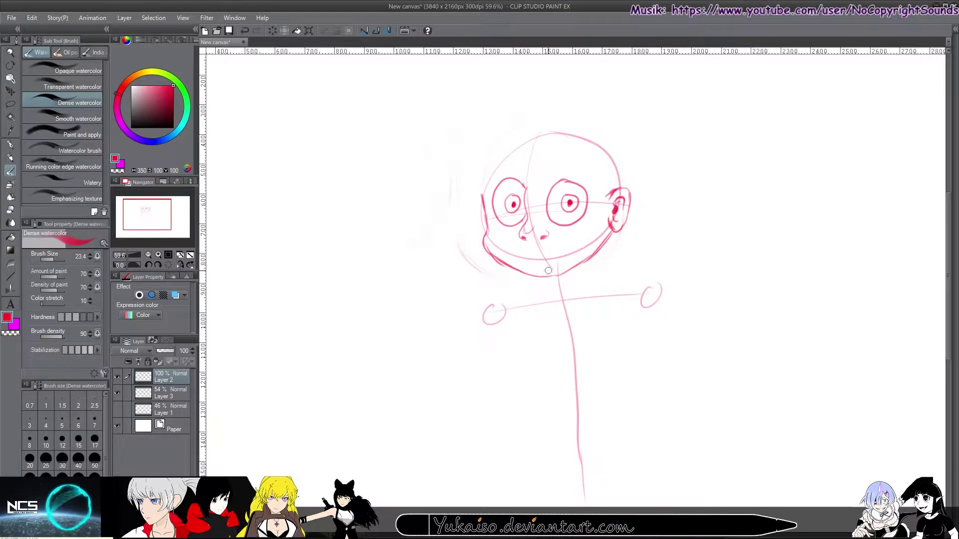
drag(526, 258, 575, 245)
key(ctrl+z)
scroll(576, 230, up, 4)
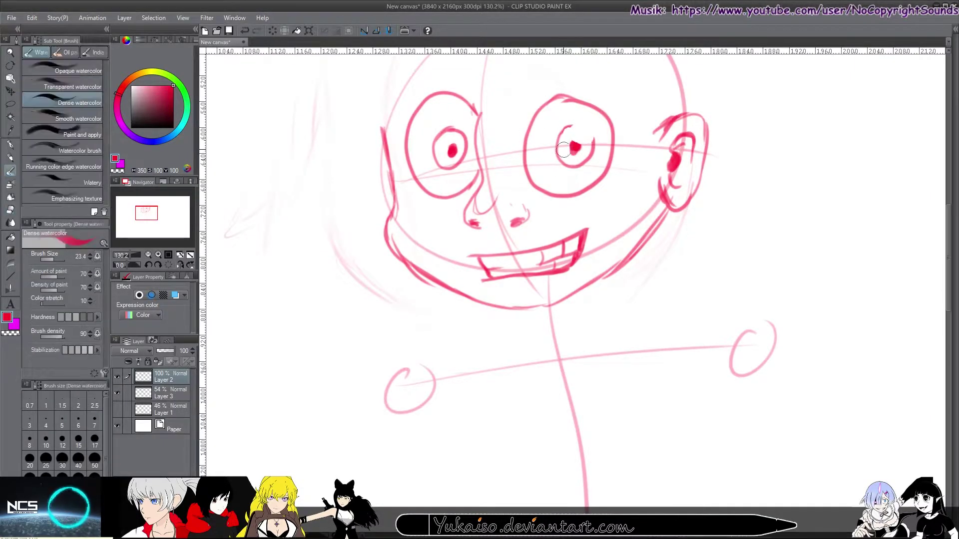
drag(451, 148, 450, 154)
Add a layer and sketch the jagged upper edge of the moustache and beard from cheek to ear
key(ctrl+shift+n)
mouse_move(451, 252)
mouse_down()
mouse_move(482, 240)
mouse_move(562, 241)
mouse_move(596, 222)
mouse_move(598, 259)
mouse_up()
mouse_move(450, 248)
mouse_down()
mouse_move(400, 242)
mouse_move(427, 280)
mouse_move(419, 300)
mouse_move(550, 329)
mouse_move(610, 312)
mouse_up()
key(alt+bracketleft)
key(ctrl+z)
mouse_move(396, 245)
mouse_down()
mouse_move(400, 313)
mouse_move(495, 342)
mouse_move(566, 340)
mouse_up()
key(ctrl+z)
key(alt+bracketright)
mouse_move(395, 250)
mouse_down()
mouse_move(550, 331)
mouse_move(667, 209)
mouse_move(620, 298)
mouse_up()
Sketch the neck, the round shirt collar, and the shoulders with sleeves
drag(488, 332, 483, 350)
drag(622, 299, 628, 330)
drag(446, 367, 655, 332)
mouse_move(445, 357)
mouse_down()
mouse_move(363, 406)
mouse_move(356, 497)
mouse_up()
mouse_move(659, 326)
mouse_down()
mouse_move(752, 340)
mouse_move(777, 512)
mouse_up()
drag(455, 360, 380, 387)
drag(484, 344, 451, 370)
drag(399, 387, 353, 497)
drag(740, 337, 725, 416)
On Layer 2, sketch the beard edge and chin patch around the mouth, and redraw the skull outline
scroll(480, 154, down, 2)
click(159, 392)
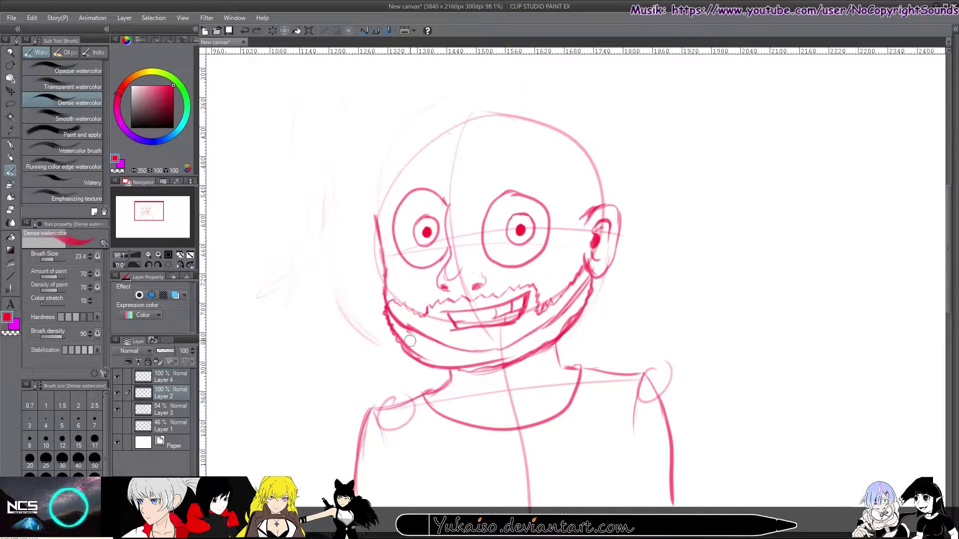
key(p)
key(b)
drag(475, 334, 488, 340)
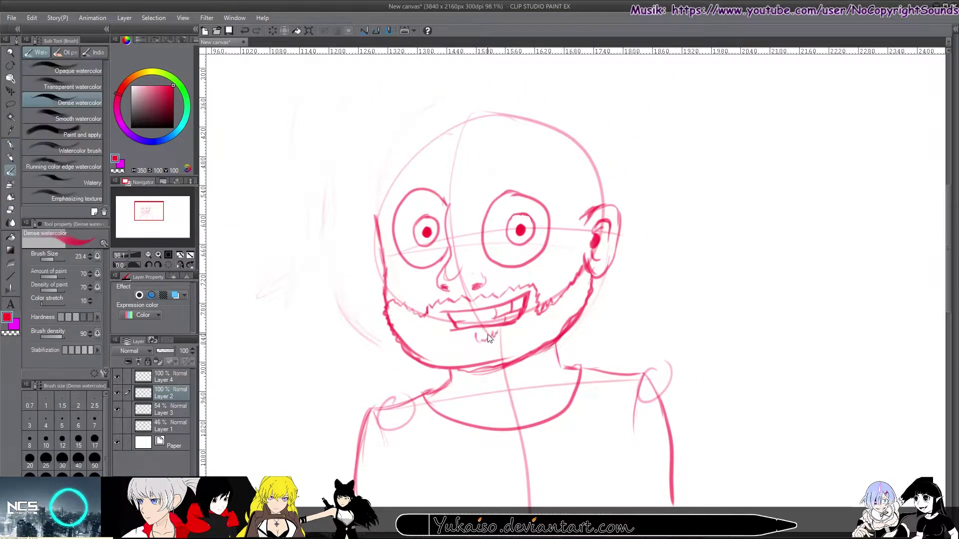
mouse_move(434, 321)
mouse_down()
mouse_move(487, 306)
mouse_move(442, 332)
mouse_move(471, 352)
mouse_move(530, 326)
mouse_move(458, 350)
mouse_move(518, 338)
mouse_up()
mouse_move(388, 296)
mouse_down()
mouse_move(371, 165)
mouse_move(495, 91)
mouse_up()
drag(382, 150, 555, 108)
On Layer 4, sketch long blue locks falling beside the face and swept-back strands over the crown
click(160, 378)
click(160, 141)
drag(462, 105, 358, 273)
key(ctrl+z)
drag(477, 116, 366, 303)
mouse_move(452, 125)
mouse_down()
mouse_move(402, 130)
mouse_move(379, 231)
mouse_up()
mouse_move(414, 97)
mouse_down()
mouse_move(334, 220)
mouse_move(340, 302)
mouse_up()
drag(480, 105, 567, 95)
drag(529, 116, 593, 137)
Sketch the sideburn in red between the ear and the cheek beard
click(160, 393)
click(115, 94)
drag(572, 210, 574, 272)
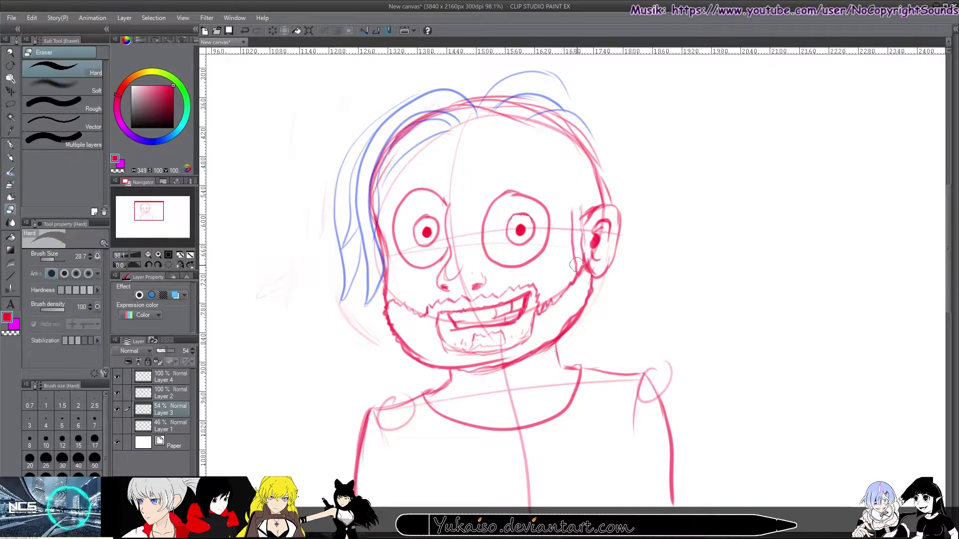
click(160, 377)
drag(569, 189, 572, 215)
Sketch blue hair strands over the temple, down to and above the ear
click(154, 142)
drag(549, 136, 567, 167)
drag(567, 148, 636, 215)
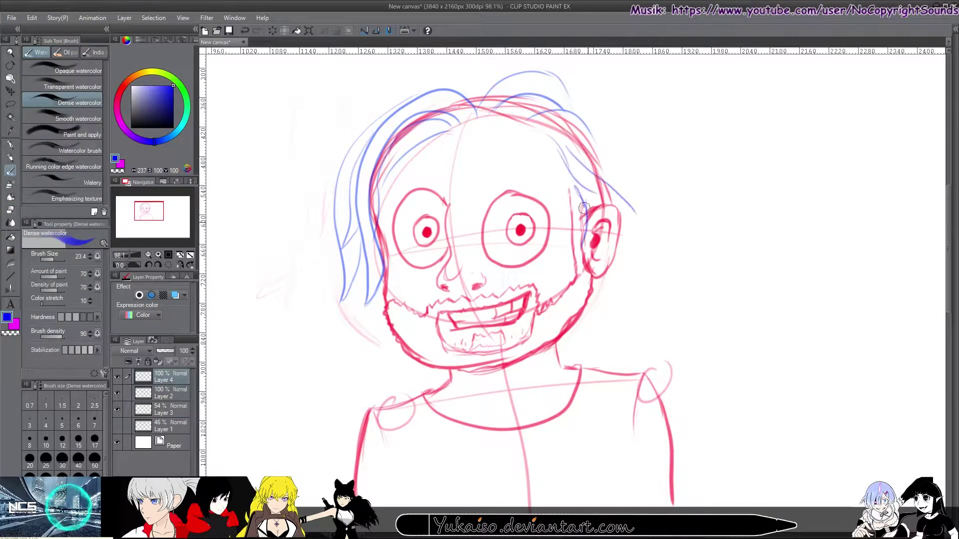
drag(580, 127, 617, 202)
drag(572, 184, 587, 227)
Add a layer and sketch blue glasses with two lenses, a bridge and a temple arm reaching the ear
key(ctrl+shift+n)
mouse_move(381, 220)
mouse_down()
mouse_move(449, 213)
mouse_move(387, 264)
mouse_up()
mouse_move(442, 215)
mouse_down()
mouse_move(475, 212)
mouse_move(525, 263)
mouse_move(549, 219)
mouse_up()
drag(492, 214, 595, 209)
mouse_move(436, 217)
mouse_down()
mouse_move(384, 222)
mouse_move(439, 270)
mouse_up()
drag(460, 214, 486, 226)
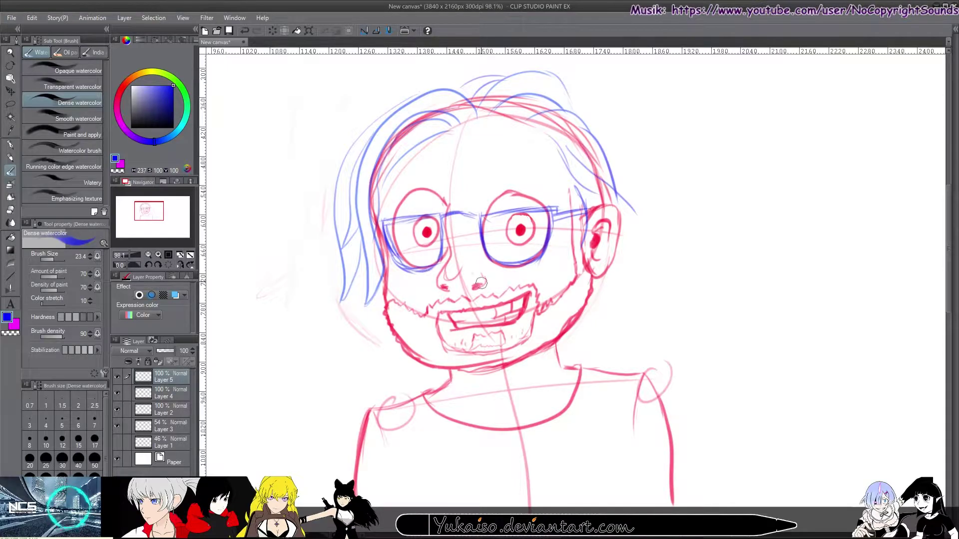
Add more blue hair volume over the crown and down the back of the head
drag(472, 91, 376, 118)
drag(520, 83, 574, 94)
drag(557, 87, 607, 159)
drag(604, 123, 623, 219)
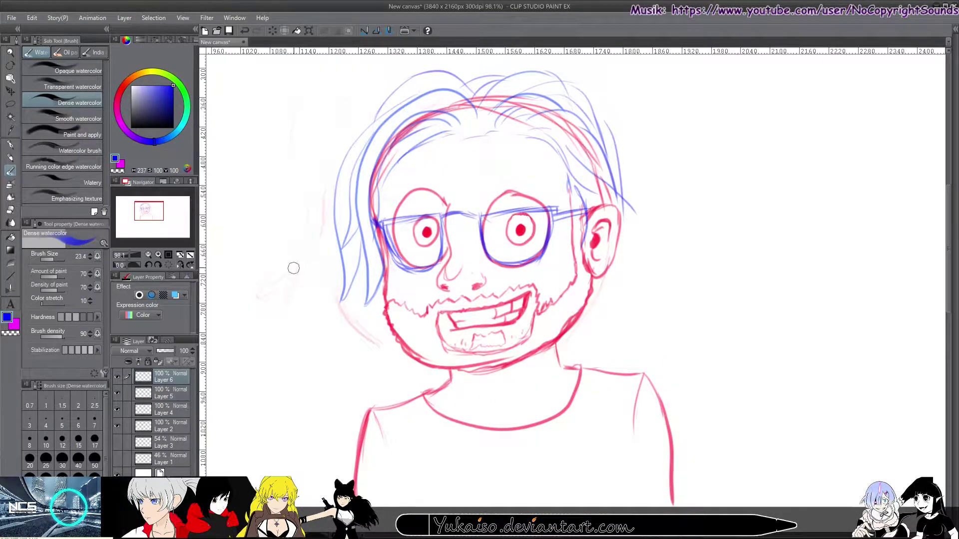
Group the sketch layers into a folder at 62% opacity, and ink the face side and jagged beard in black on Layer 6
click(166, 373)
drag(167, 373, 166, 397)
mouse_move(373, 203)
mouse_down()
mouse_move(388, 306)
mouse_move(461, 372)
mouse_move(560, 342)
mouse_up()
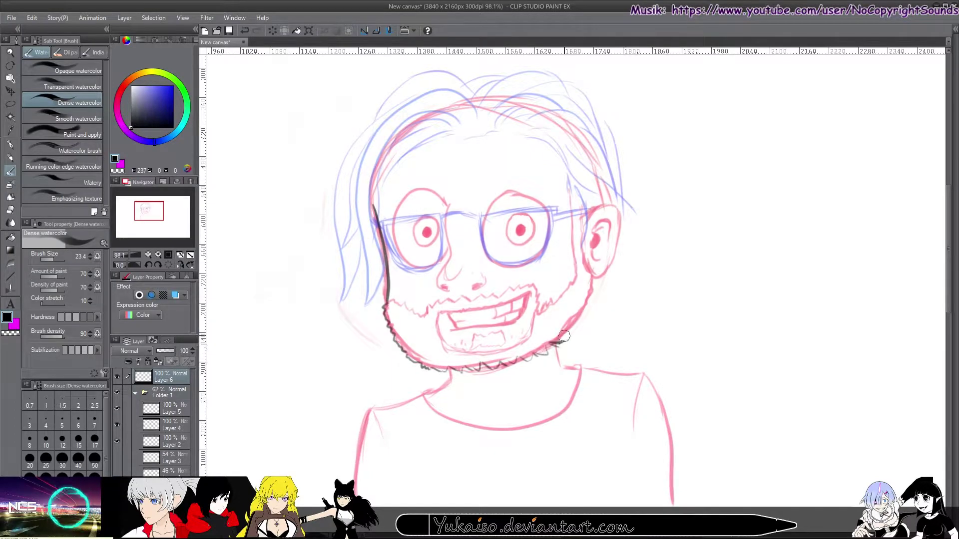
mouse_move(385, 302)
mouse_down()
mouse_move(574, 279)
mouse_move(572, 220)
mouse_up()
Ink the glasses frame with bridge and temple arm in thick black lines, and outline the ear
mouse_move(382, 221)
mouse_down()
mouse_move(406, 267)
mouse_move(440, 215)
mouse_move(408, 269)
mouse_up()
mouse_move(442, 216)
mouse_down()
mouse_move(482, 220)
mouse_move(497, 264)
mouse_move(552, 207)
mouse_up()
drag(482, 215, 591, 210)
drag(592, 209, 589, 277)
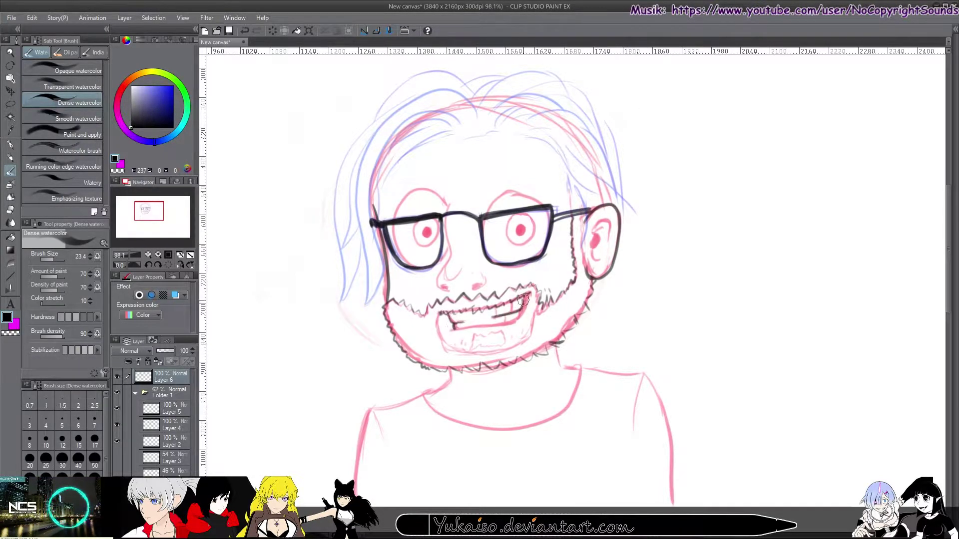
Ink the toothy grin and the beard edge surrounding the mouth and chin patch
drag(508, 327, 454, 332)
mouse_move(446, 307)
mouse_down()
mouse_move(433, 319)
mouse_move(449, 352)
mouse_up()
mouse_move(449, 352)
mouse_down()
mouse_move(510, 339)
mouse_move(531, 296)
mouse_up()
Ink the nose and both eyes with their outlines, irises and filled pupils
mouse_move(395, 215)
mouse_down()
mouse_move(447, 207)
mouse_move(439, 267)
mouse_up()
drag(444, 216, 446, 272)
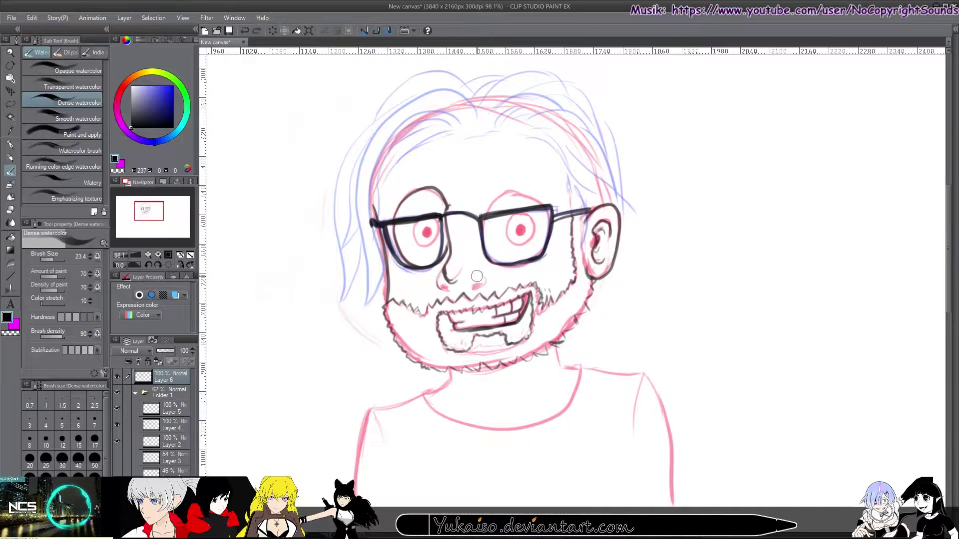
drag(487, 200, 545, 206)
drag(492, 222, 509, 263)
drag(424, 229, 429, 236)
drag(518, 226, 523, 234)
drag(420, 219, 434, 246)
Ink the neck, shirt collar, shoulders and sleeve seams
drag(451, 370, 456, 386)
drag(556, 349, 567, 371)
mouse_move(452, 375)
mouse_down()
mouse_move(424, 401)
mouse_move(564, 388)
mouse_up()
key(ctrl+z)
mouse_move(425, 400)
mouse_down()
mouse_move(582, 367)
mouse_move(392, 493)
mouse_up()
mouse_move(642, 380)
mouse_down()
mouse_move(676, 509)
mouse_move(633, 439)
mouse_up()
drag(567, 367, 645, 372)
Ink the long locks beside the face and the jagged hairline across the forehead
mouse_move(472, 108)
mouse_down()
mouse_move(333, 305)
mouse_move(360, 317)
mouse_up()
drag(449, 133, 350, 298)
drag(474, 105, 375, 210)
drag(459, 128, 519, 119)
drag(499, 112, 572, 195)
Ink the swept-back strands on the crown and the hair running down behind the ear
drag(467, 85, 569, 75)
drag(557, 105, 589, 125)
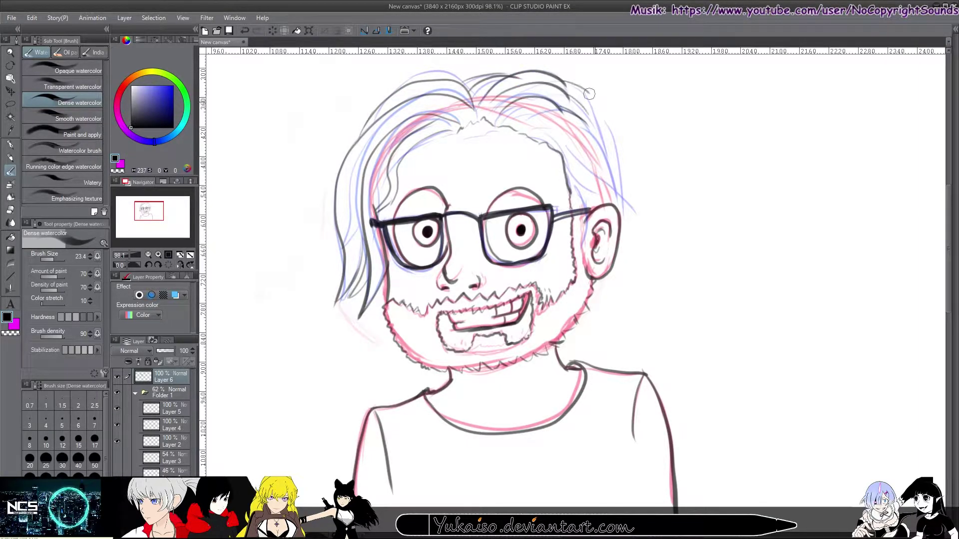
drag(550, 75, 599, 112)
drag(559, 144, 620, 208)
drag(594, 110, 624, 300)
drag(604, 125, 609, 131)
Hatch a shadow on the neck below the beard and hide the sketch folder
mouse_move(417, 223)
mouse_down()
mouse_move(415, 244)
mouse_move(438, 255)
mouse_up()
drag(462, 370, 442, 397)
drag(495, 367, 475, 400)
drag(550, 356, 535, 392)
click(117, 393)
Thicken the inked lines of the lower beard, sideburn, glasses arm and eyes
mouse_move(461, 368)
mouse_down()
mouse_move(552, 344)
mouse_move(594, 296)
mouse_up()
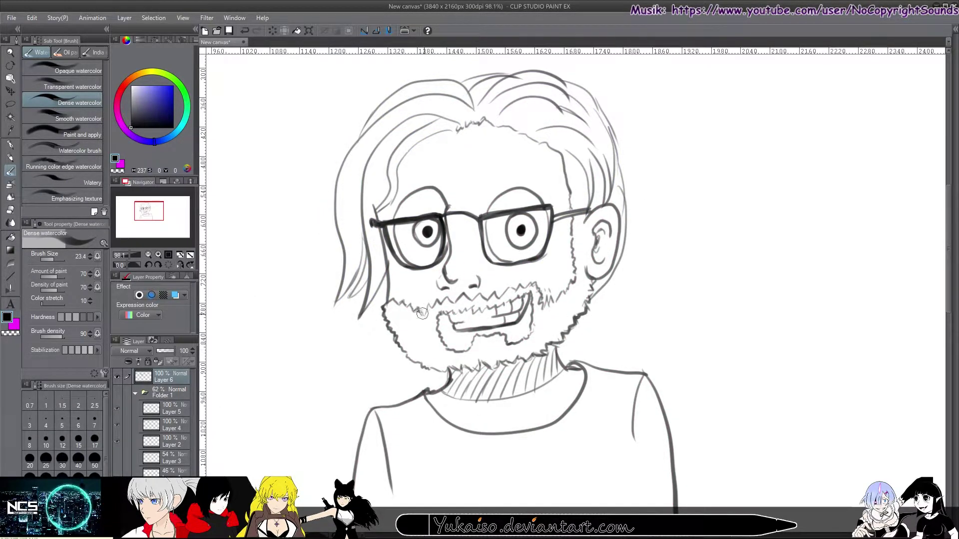
drag(562, 172, 570, 206)
drag(554, 216, 594, 208)
mouse_move(386, 226)
mouse_down()
mouse_move(423, 270)
mouse_move(442, 245)
mouse_up()
drag(398, 204, 422, 188)
drag(487, 199, 505, 261)
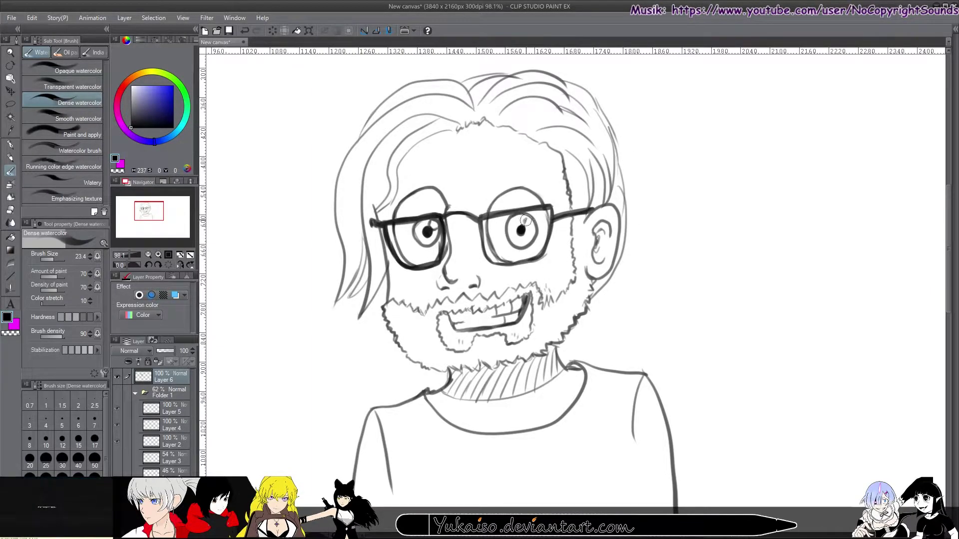
Reinforce the outer hair contour, the temple hairline and the frame of the lens nearer the ear
drag(424, 79, 346, 142)
drag(367, 241, 335, 304)
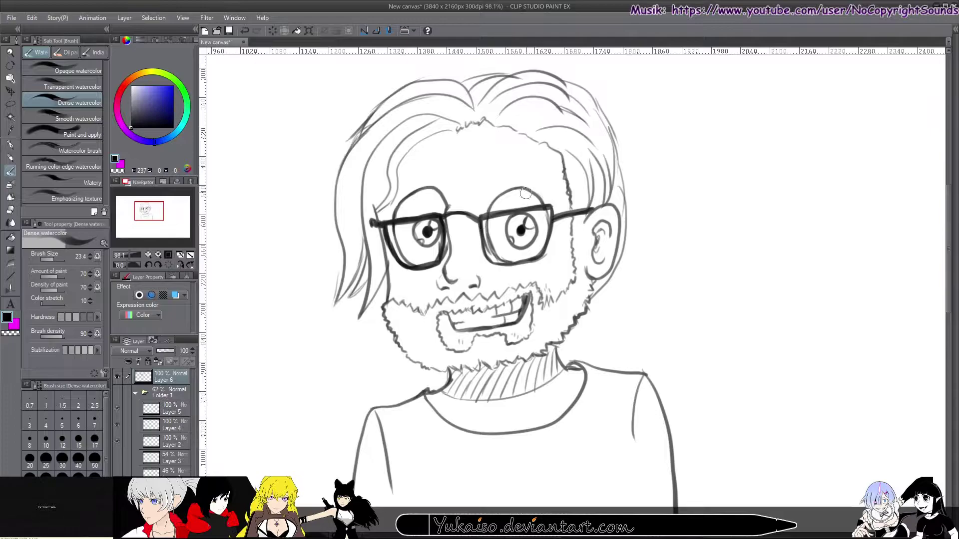
mouse_move(549, 209)
mouse_down()
mouse_move(584, 214)
mouse_move(552, 215)
mouse_up()
drag(482, 223, 543, 247)
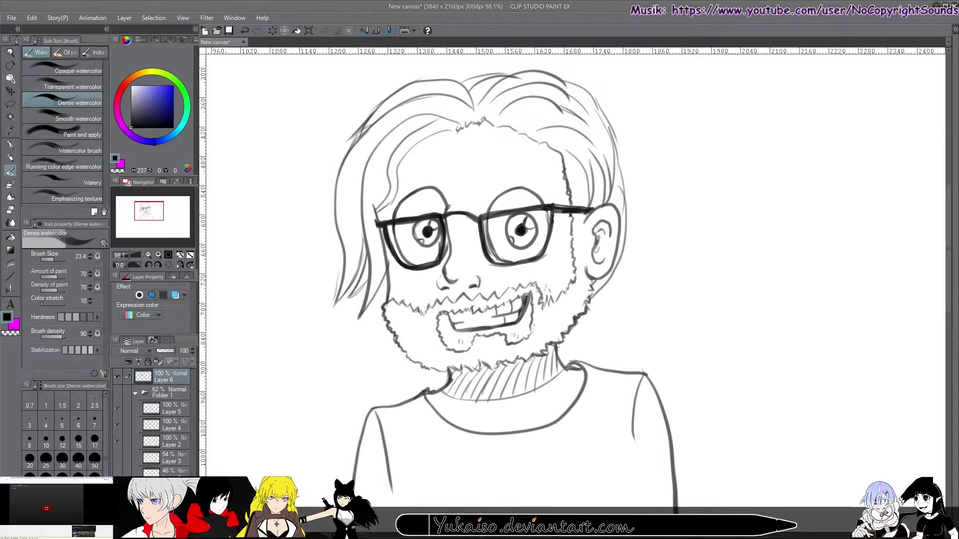
drag(390, 158, 374, 212)
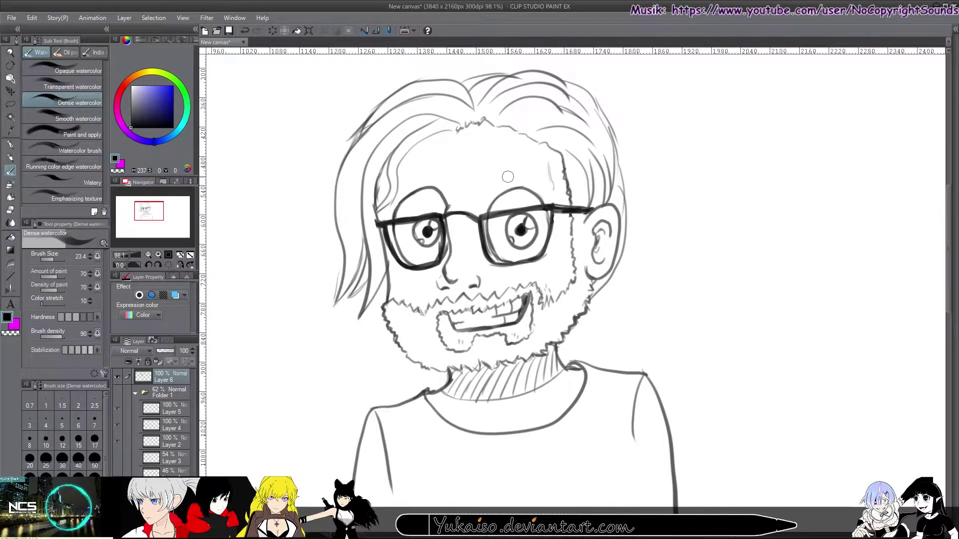
Draw two thick, arched black eyebrows above the glasses
mouse_move(531, 179)
mouse_down()
mouse_move(486, 188)
mouse_move(543, 177)
mouse_up()
key(ctrl+z)
key(ctrl+z)
drag(486, 187, 553, 182)
drag(385, 191, 436, 173)
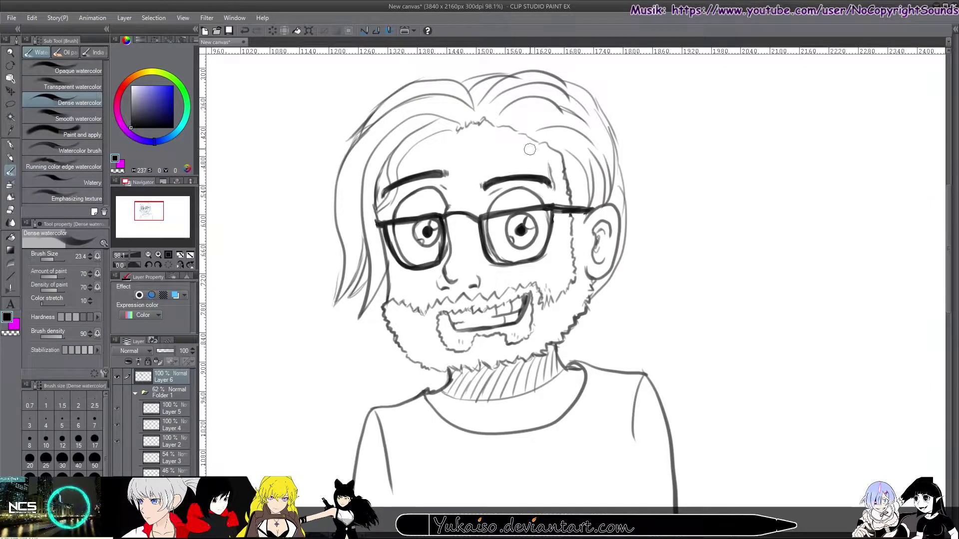
Add extra strands to the hair on the crown, beside the face and behind the ear
drag(363, 123, 462, 77)
drag(425, 96, 335, 268)
drag(539, 128, 614, 155)
mouse_move(559, 82)
mouse_down()
mouse_move(628, 190)
mouse_move(598, 285)
mouse_up()
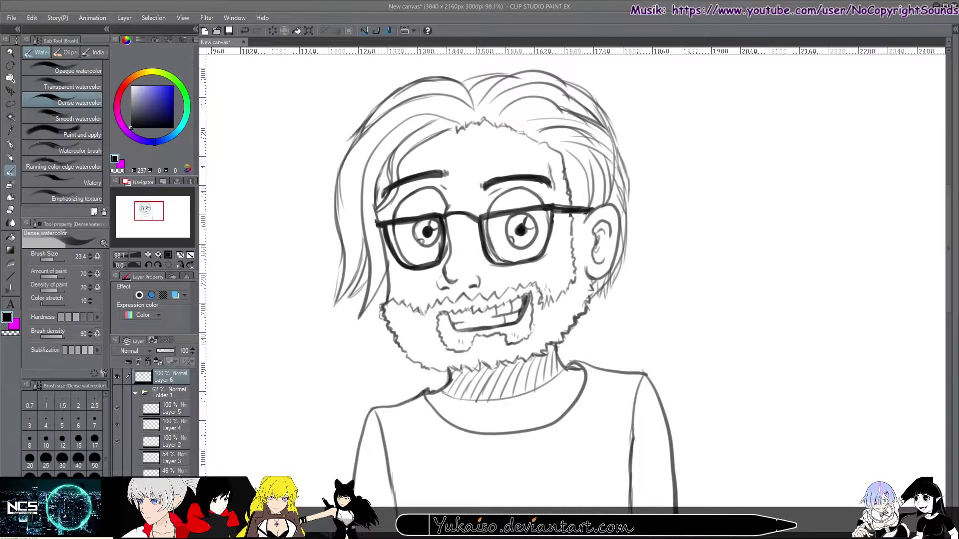
Draw a cartoon face on the shirt front with flame-like tufts, bulging eyes and an open toothy mouth
drag(505, 437, 494, 485)
drag(444, 397, 562, 356)
scroll(555, 417, down, 3)
drag(504, 420, 502, 443)
mouse_move(542, 405)
mouse_down()
mouse_move(551, 400)
mouse_move(544, 261)
mouse_up()
drag(484, 293, 523, 303)
drag(519, 284, 498, 293)
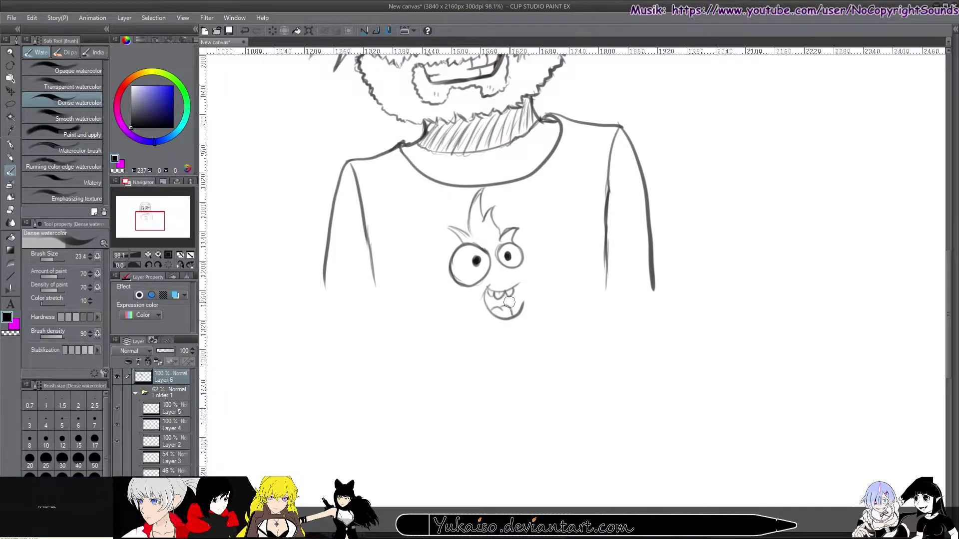
Draw the shirt character's first hand holding a tube-shaped object beside its body
mouse_move(447, 268)
mouse_down()
mouse_move(438, 303)
mouse_move(477, 289)
mouse_move(456, 315)
mouse_up()
drag(447, 323, 419, 314)
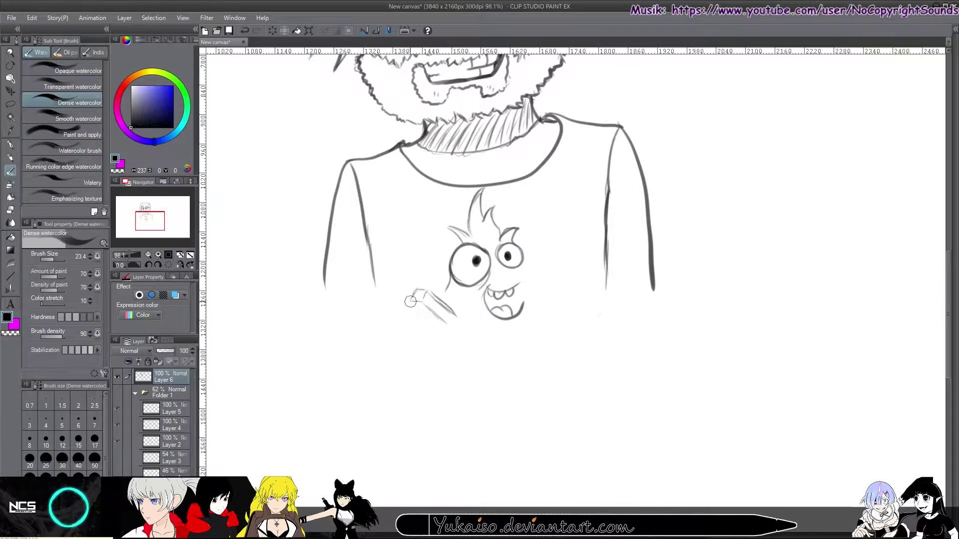
drag(460, 351, 471, 329)
drag(449, 299, 434, 274)
Outline the shirt character's rounded body and draw its second hand holding a raised tube-shaped object
drag(468, 356, 545, 334)
mouse_move(510, 255)
mouse_down()
mouse_move(555, 289)
mouse_move(565, 414)
mouse_up()
key(ctrl+z)
drag(545, 344, 544, 465)
drag(552, 395, 576, 365)
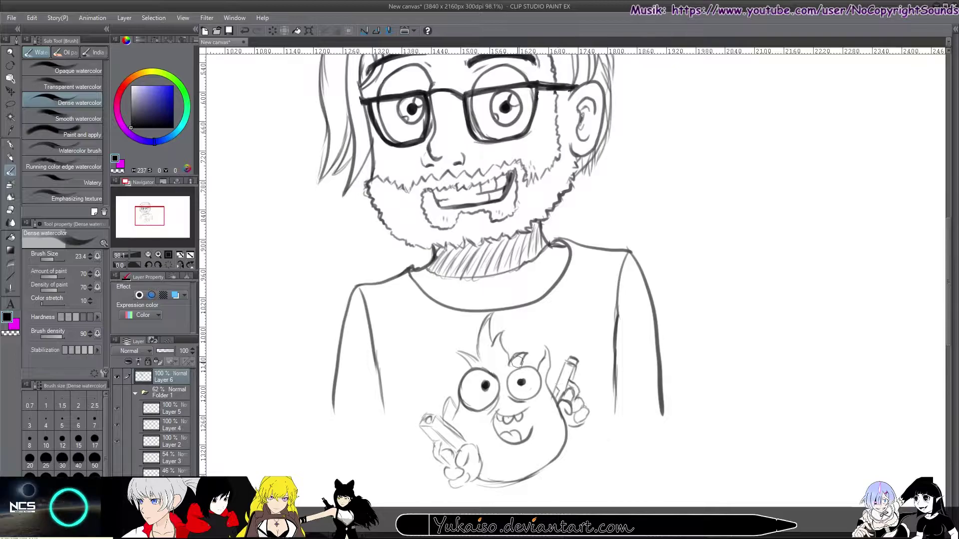
Undo the last strokes on the shirt character and extend the sketched sleeve lines further down
key(ctrl+z)
key(ctrl+z)
click(484, 392)
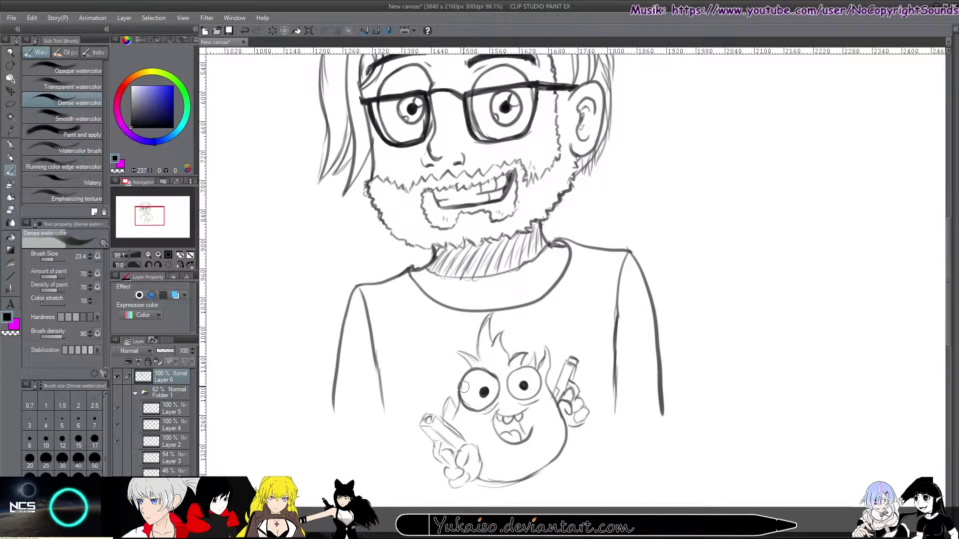
drag(385, 408, 398, 491)
drag(336, 397, 323, 500)
scroll(676, 251, down, 2)
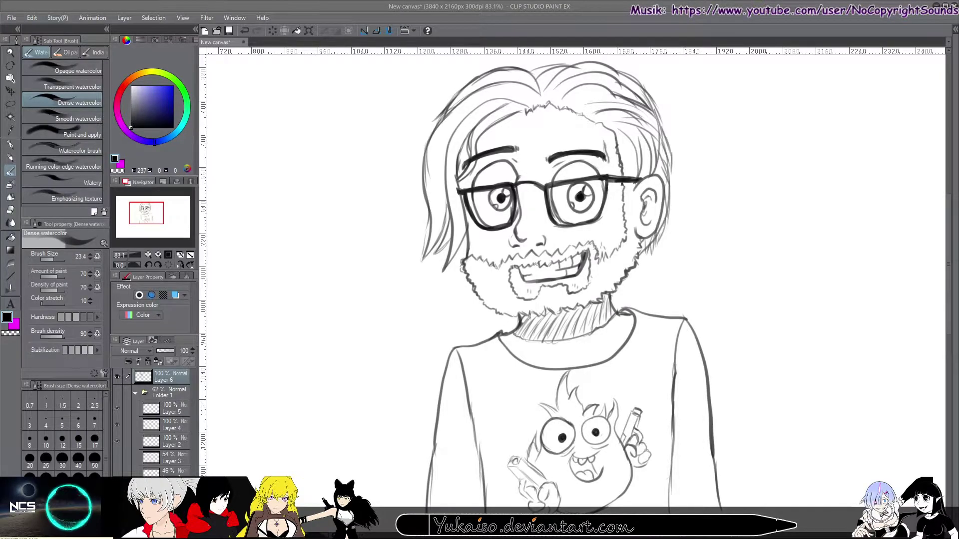
On a new layer, sketch a small striped creature draped over the shoulder and erase the shirt lines beneath it
key(ctrl+shift+n)
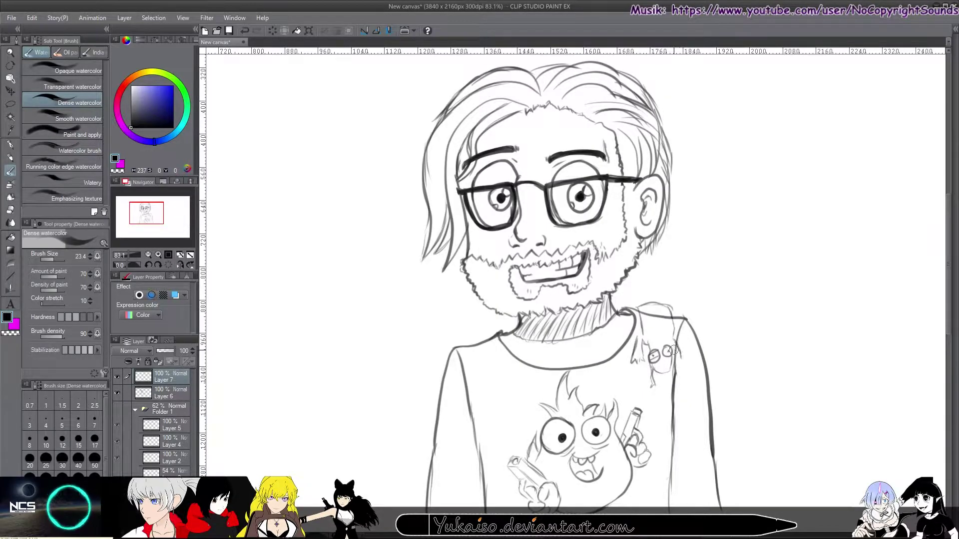
key(e)
key(alt+bracketleft)
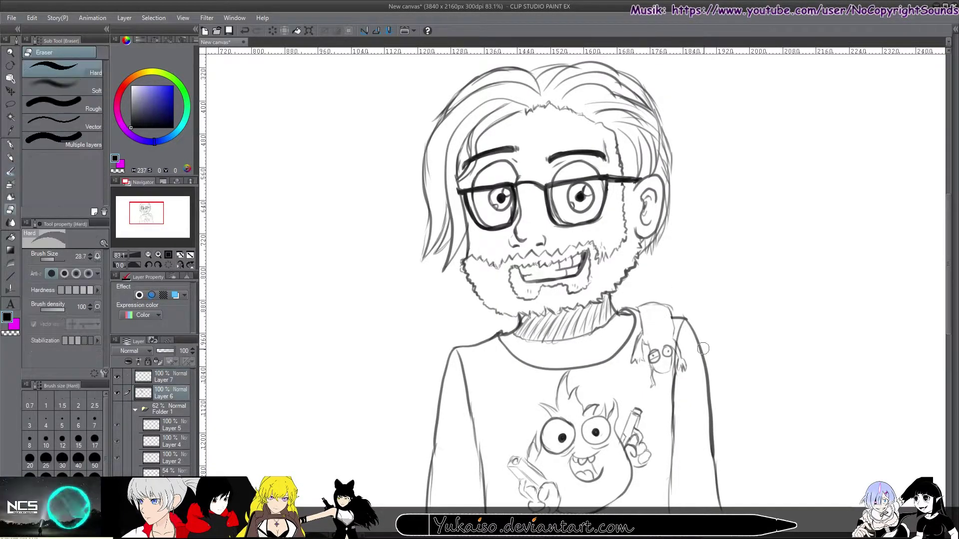
key(b)
drag(650, 332, 668, 329)
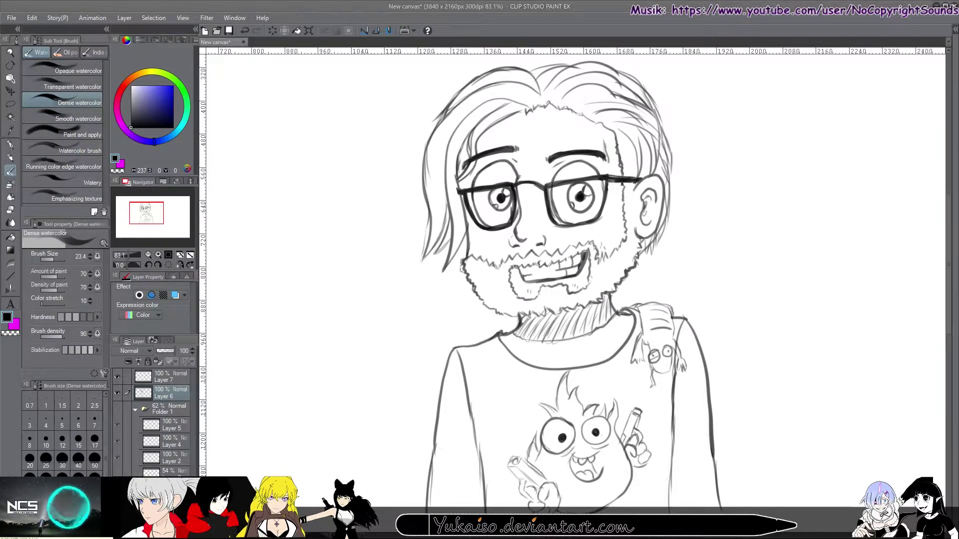
key(e)
scroll(674, 399, up, 5)
key(b)
scroll(603, 209, down, 5)
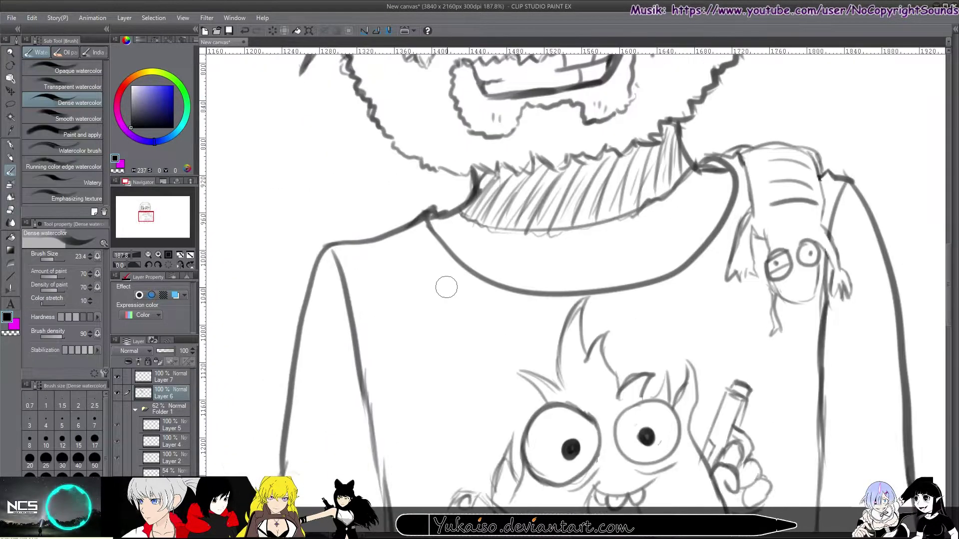
Sketch a second line along the shirt collar and letter "Friendly Fire?" in an arc above the shirt character
scroll(415, 271, up, 5)
mouse_move(415, 271)
mouse_down()
mouse_move(480, 270)
mouse_move(562, 210)
mouse_move(685, 205)
mouse_move(738, 244)
mouse_up()
mouse_move(419, 253)
mouse_down()
mouse_move(426, 285)
mouse_move(514, 231)
mouse_move(525, 244)
mouse_up()
Strengthen the shirt character's first tube and sketch small flames at the ends of both tubes
mouse_move(462, 385)
mouse_down()
mouse_move(487, 367)
mouse_move(549, 419)
mouse_move(504, 449)
mouse_move(581, 481)
mouse_up()
mouse_move(734, 260)
mouse_down()
mouse_move(765, 267)
mouse_move(759, 299)
mouse_up()
drag(419, 310, 454, 369)
scroll(782, 208, down, 2)
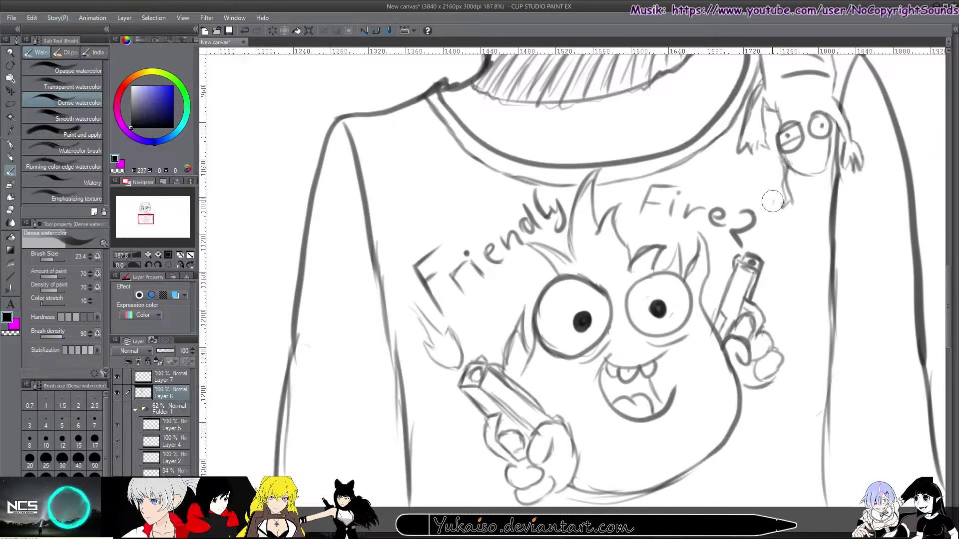
scroll(775, 215, down, 3)
mouse_move(771, 130)
mouse_down()
mouse_move(765, 221)
mouse_move(670, 281)
mouse_up()
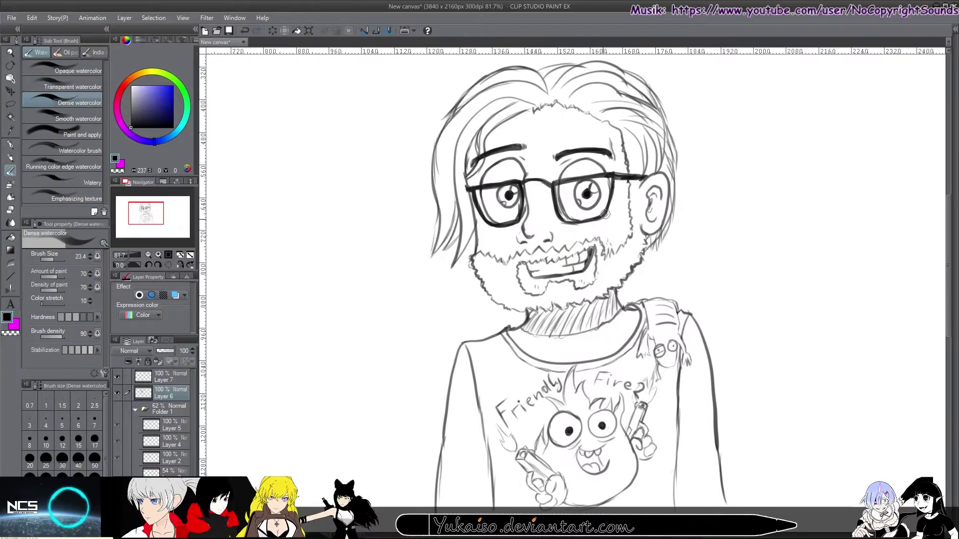
Cross-hatch the neck shadow and sketch collarbone lines inside the collar
drag(587, 346, 621, 334)
drag(630, 325, 638, 306)
mouse_move(539, 332)
mouse_down()
mouse_move(581, 313)
mouse_move(597, 318)
mouse_up()
drag(453, 120, 432, 250)
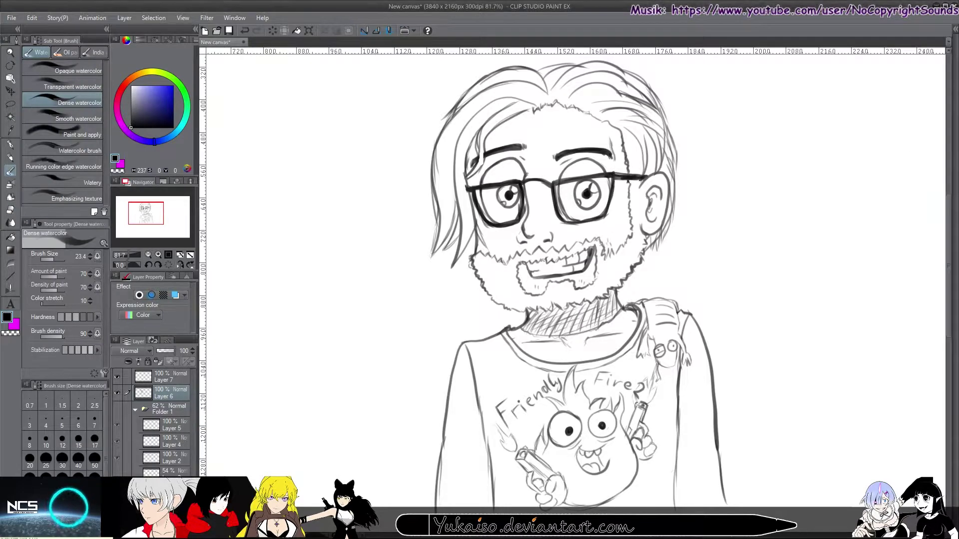
drag(666, 322, 651, 328)
Group the two sketch layers in a folder at 51% opacity and add a new G-pen inking layer above
key(p)
key(ctrl+shift+n)
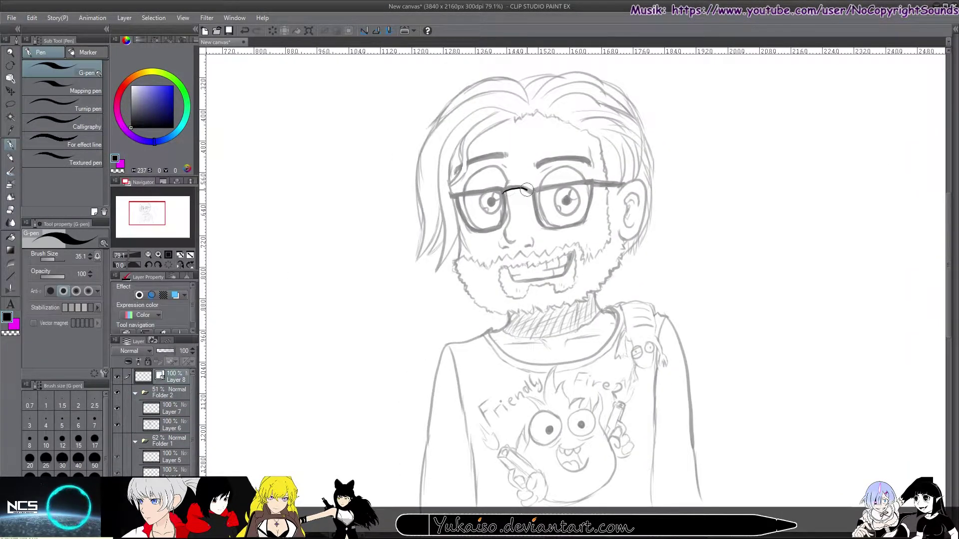
drag(503, 192, 523, 188)
key(ctrl+z)
Ink the nose, the first lens frame, the bridge and the upper edge of the second lens
scroll(523, 188, up, 4)
mouse_move(510, 155)
mouse_down()
mouse_move(524, 285)
mouse_move(515, 214)
mouse_move(514, 240)
mouse_move(530, 282)
mouse_move(520, 291)
mouse_move(566, 289)
mouse_up()
key(ctrl+z)
key(ctrl+z)
key(ctrl+z)
mouse_move(411, 187)
mouse_down()
mouse_move(464, 262)
mouse_move(520, 225)
mouse_up()
mouse_move(514, 171)
mouse_down()
mouse_move(402, 184)
mouse_move(407, 200)
mouse_up()
drag(514, 172, 568, 181)
drag(683, 171, 567, 185)
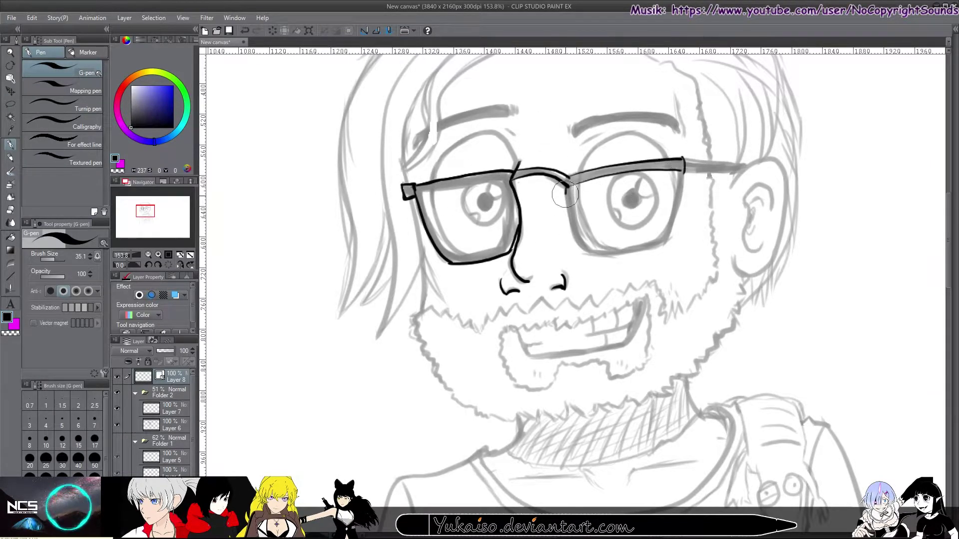
Ink the rest of the second lens frame, the glasses temple and the ear with its inner folds
drag(584, 254, 663, 243)
mouse_move(683, 161)
mouse_down()
mouse_move(749, 163)
mouse_move(734, 272)
mouse_up()
drag(772, 204, 748, 248)
drag(753, 203, 750, 225)
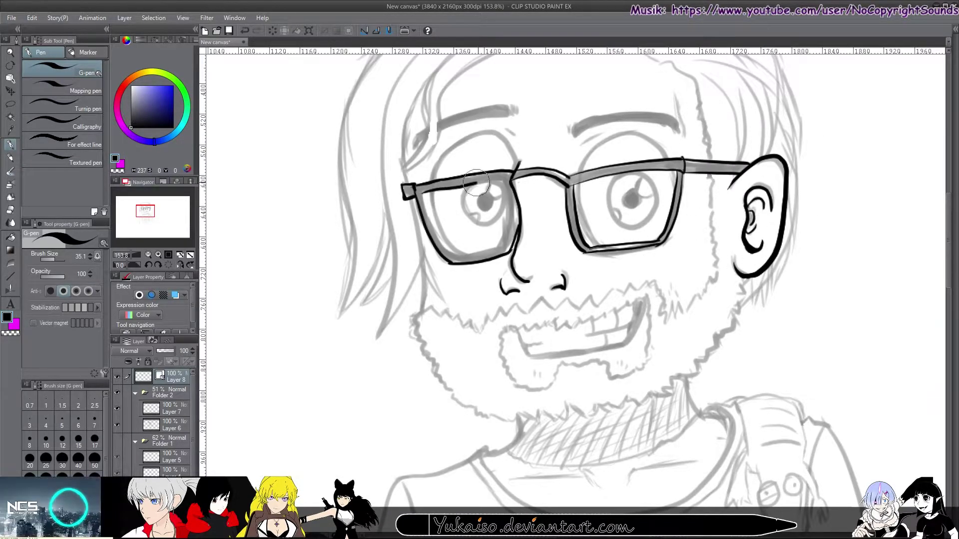
Ink the inner rims of the glasses and the rounded eye outlines rising above the frame
mouse_move(466, 226)
mouse_down()
mouse_move(594, 158)
mouse_move(549, 80)
mouse_move(500, 150)
mouse_up()
mouse_move(499, 124)
mouse_down()
mouse_move(454, 145)
mouse_move(496, 126)
mouse_up()
key(ctrl+z)
drag(528, 163, 504, 128)
drag(442, 179, 517, 222)
drag(590, 171, 654, 134)
mouse_move(682, 165)
mouse_down()
mouse_move(646, 136)
mouse_move(687, 190)
mouse_up()
key(ctrl+z)
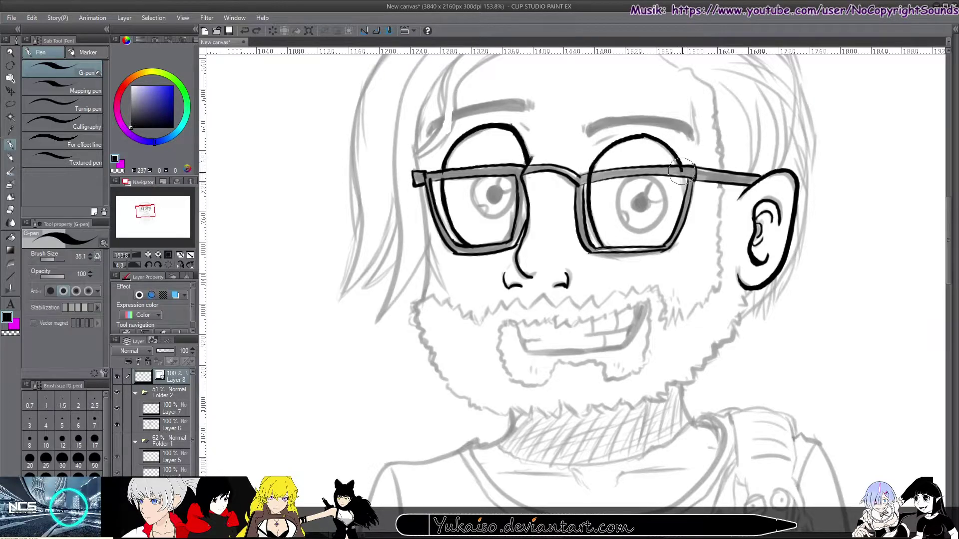
Ink the round irises of both eyes and fill in solid black pupils
mouse_move(475, 211)
mouse_down()
mouse_move(502, 187)
mouse_move(488, 220)
mouse_up()
drag(502, 179, 479, 215)
drag(641, 177, 664, 220)
drag(489, 192, 497, 200)
drag(638, 197, 644, 206)
Ink both eyebrows as thick black shapes with short crease lines beneath them
mouse_move(588, 134)
mouse_down()
mouse_move(694, 137)
mouse_move(581, 135)
mouse_up()
drag(424, 138, 525, 102)
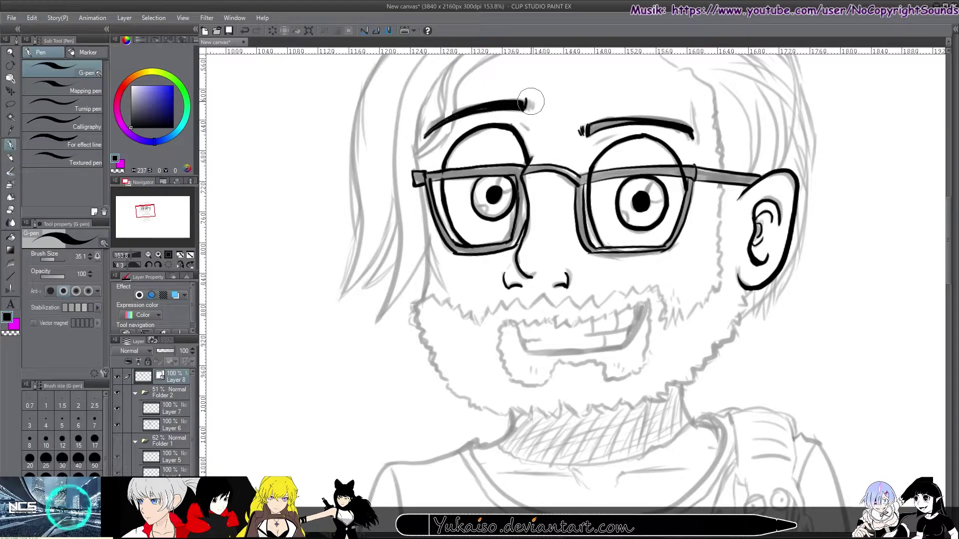
drag(595, 144, 619, 135)
drag(519, 122, 530, 133)
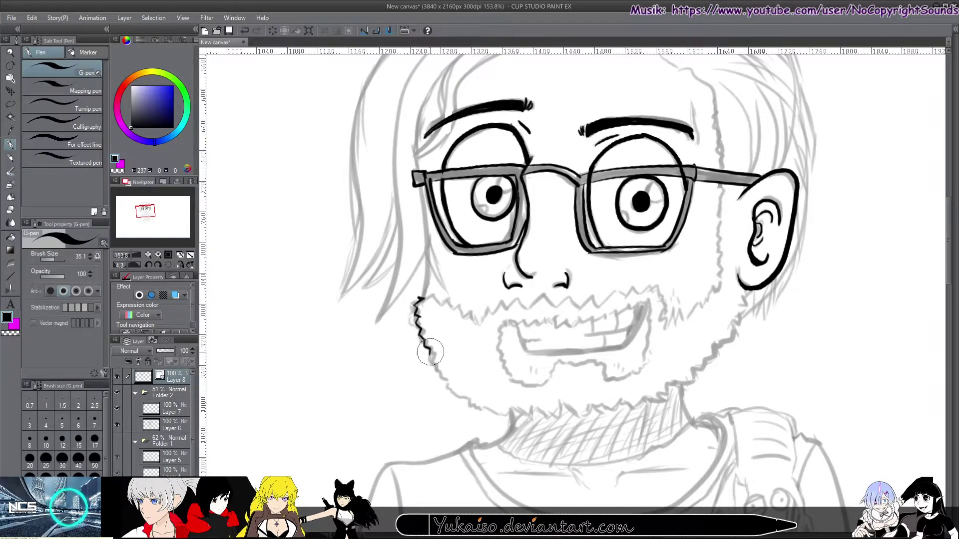
Ink the jagged outer beard edge from cheek to ear, plus the side of the face and the neck lines
drag(468, 405, 554, 412)
mouse_move(612, 407)
mouse_down()
mouse_move(697, 370)
mouse_move(739, 302)
mouse_up()
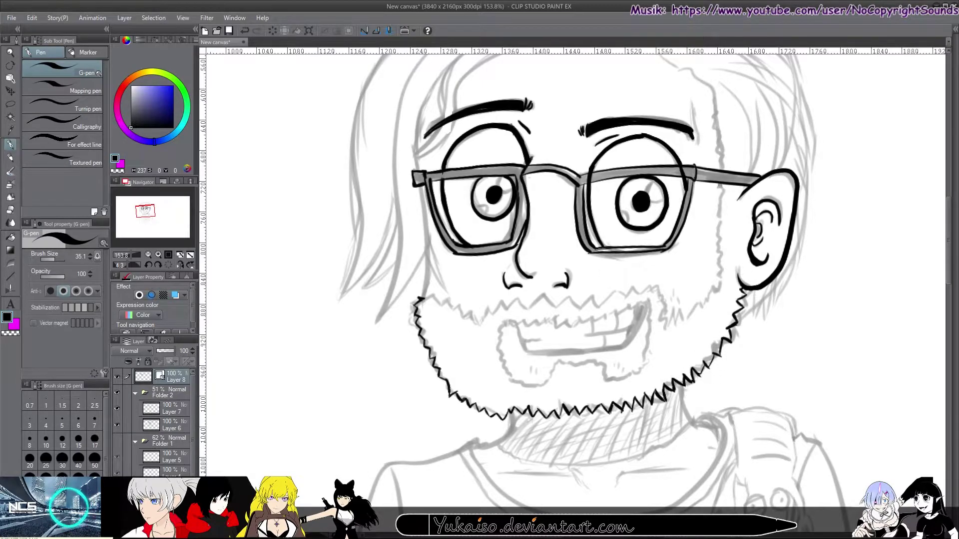
drag(422, 298, 424, 187)
drag(511, 410, 504, 438)
drag(676, 384, 714, 425)
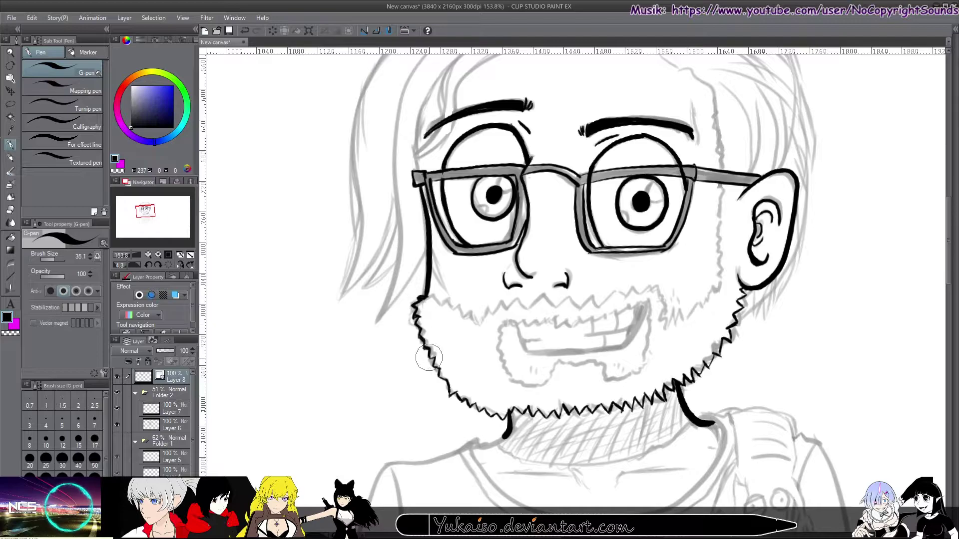
Ink the jagged beard edge around the mouth and chin and start the upper moustache edge
scroll(428, 348, down, 5)
scroll(403, 281, up, 5)
drag(406, 262, 403, 280)
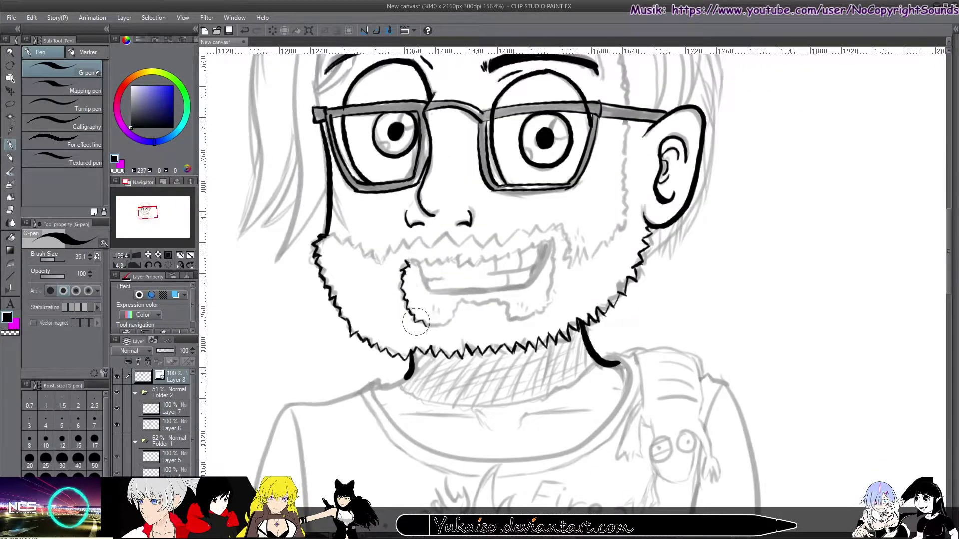
drag(412, 262, 555, 240)
mouse_move(318, 235)
mouse_down()
mouse_move(384, 252)
mouse_move(457, 245)
mouse_up()
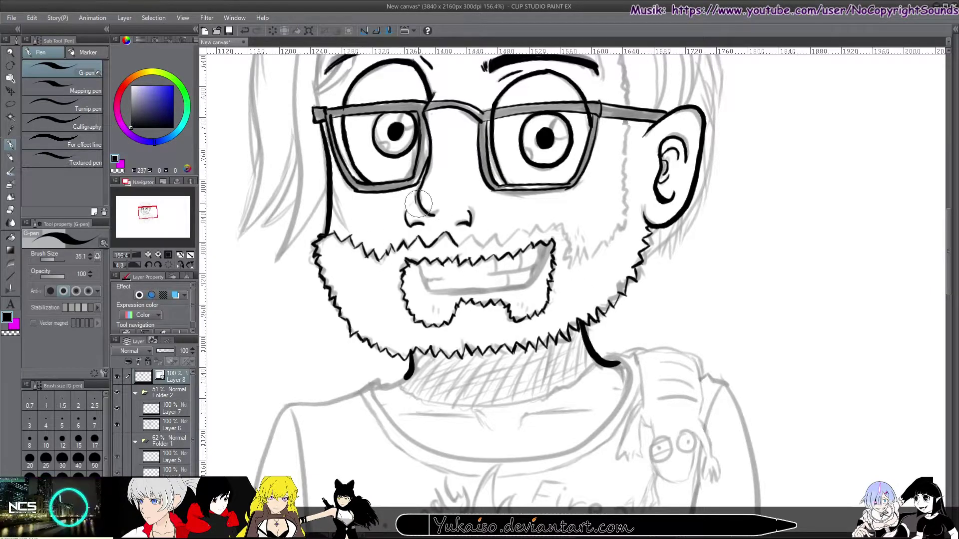
Ink the mouth and teeth and finish the jagged upper beard edge up to the temple
mouse_move(432, 289)
mouse_down()
mouse_move(525, 288)
mouse_move(544, 248)
mouse_move(527, 274)
mouse_up()
drag(510, 275, 511, 288)
mouse_move(460, 244)
mouse_down()
mouse_move(549, 230)
mouse_move(577, 253)
mouse_move(618, 229)
mouse_up()
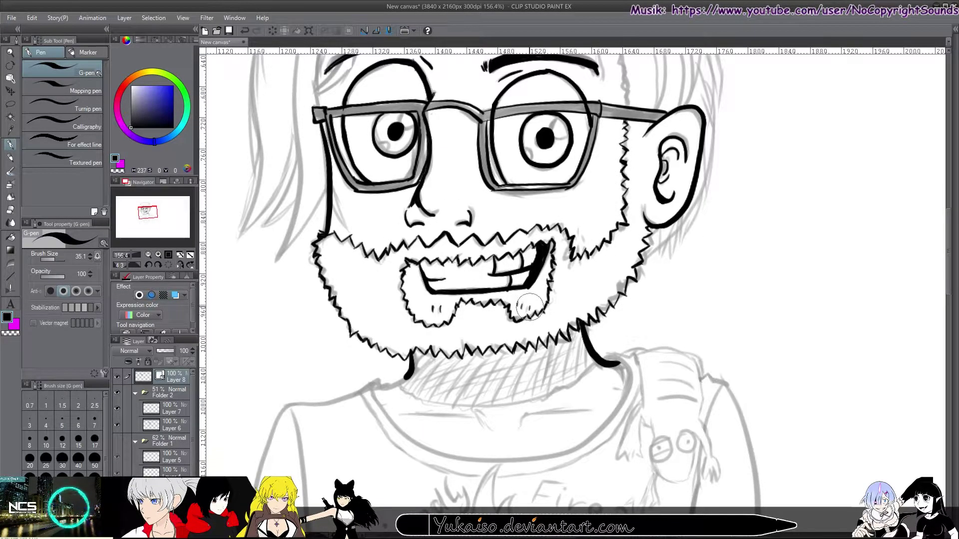
Ink the first shoulder line with the start of the collar, and a short strand beside the cheek
drag(412, 202, 495, 72)
mouse_move(497, 244)
mouse_down()
mouse_move(480, 262)
mouse_move(395, 300)
mouse_move(424, 250)
mouse_move(408, 237)
mouse_up()
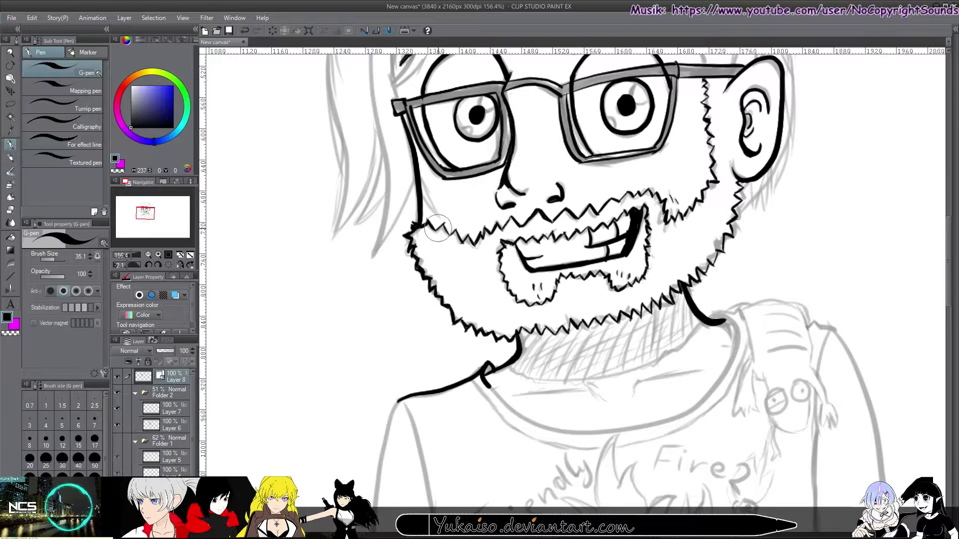
drag(516, 334, 345, 250)
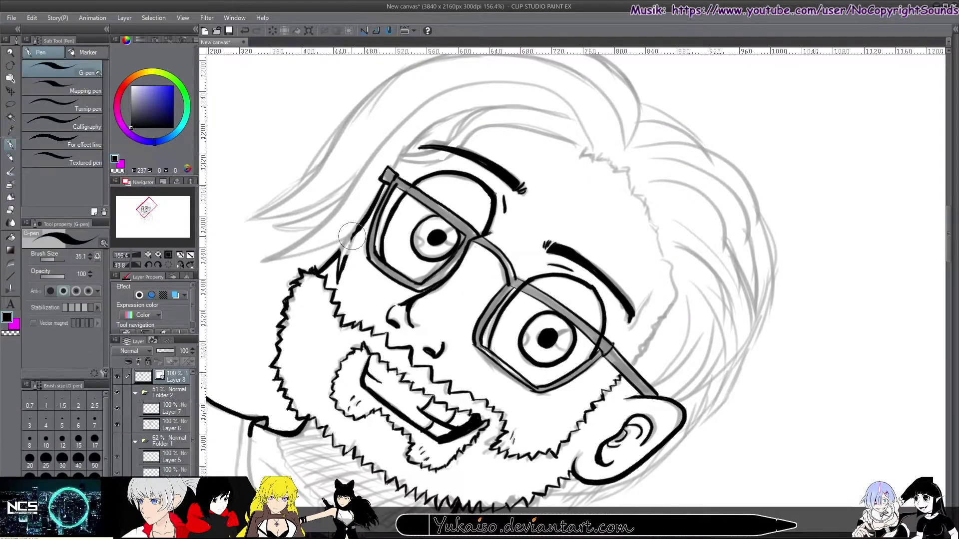
Ink the double collar and outer sleeve edge, plus the first hair strands beside the face and forehead
mouse_move(452, 185)
mouse_down()
mouse_move(407, 272)
mouse_move(340, 201)
mouse_move(393, 132)
mouse_move(477, 91)
mouse_up()
mouse_move(416, 108)
mouse_down()
mouse_move(263, 208)
mouse_move(303, 374)
mouse_move(286, 338)
mouse_move(306, 442)
mouse_move(493, 298)
mouse_move(466, 336)
mouse_move(510, 322)
mouse_move(616, 165)
mouse_up()
key(ctrl+z)
mouse_move(509, 322)
mouse_down()
mouse_move(552, 203)
mouse_move(593, 177)
mouse_move(542, 233)
mouse_move(593, 178)
mouse_move(578, 187)
mouse_move(382, 129)
mouse_up()
key(ctrl+z)
scroll(382, 130, down, 3)
ctrl+shift+click(395, 117)
key(ctrl+z)
drag(431, 78, 379, 156)
key(ctrl+z)
drag(430, 78, 379, 156)
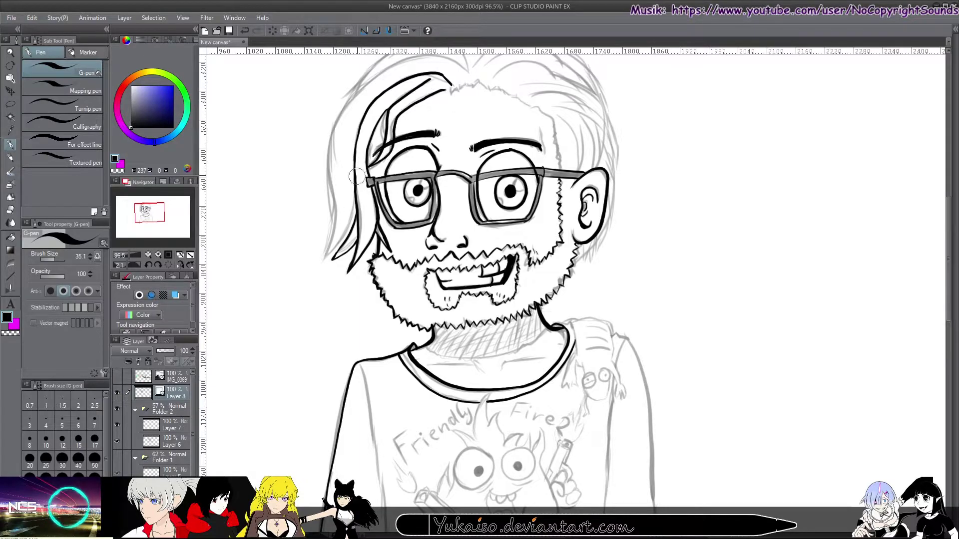
Ink the long outer strands of the side-swept hair from the parting down past the cheek
drag(327, 242, 315, 288)
drag(314, 305, 338, 148)
key(ctrl+z)
mouse_move(315, 306)
mouse_down()
mouse_move(339, 148)
mouse_move(360, 210)
mouse_up()
key(ctrl+z)
drag(395, 181, 293, 257)
scroll(379, 351, up, 3)
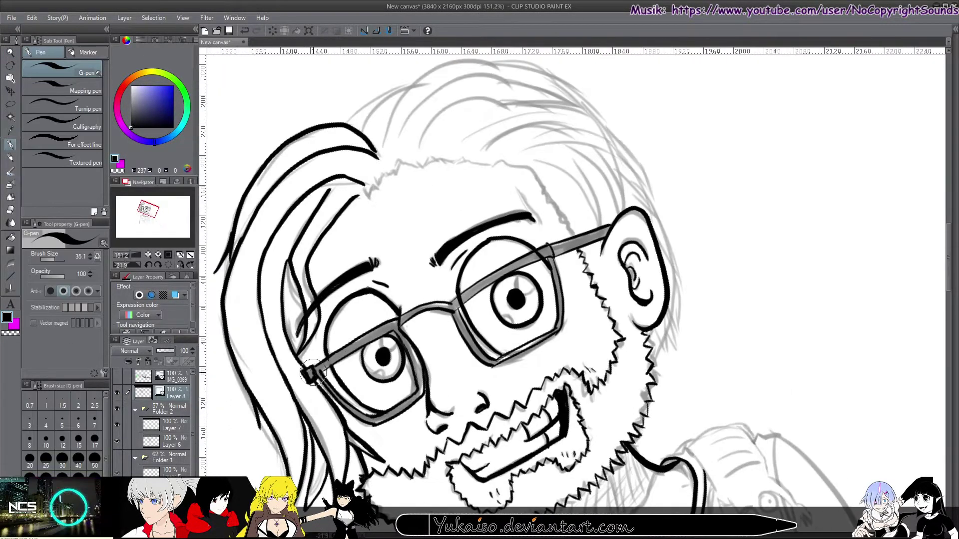
Fill the glasses frame solid black across both lenses, the bridge and the temple
drag(341, 297, 680, 249)
mouse_move(621, 203)
mouse_down()
mouse_move(827, 95)
mouse_move(826, 378)
mouse_up()
key(ctrl+z)
key(ctrl+z)
key(ctrl+z)
drag(666, 284, 654, 317)
drag(615, 186, 661, 172)
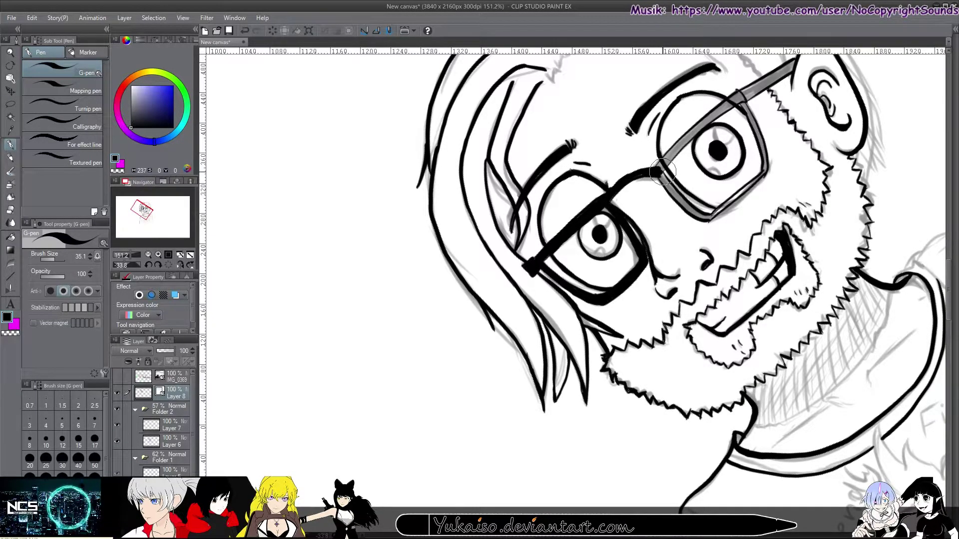
drag(662, 172, 440, 280)
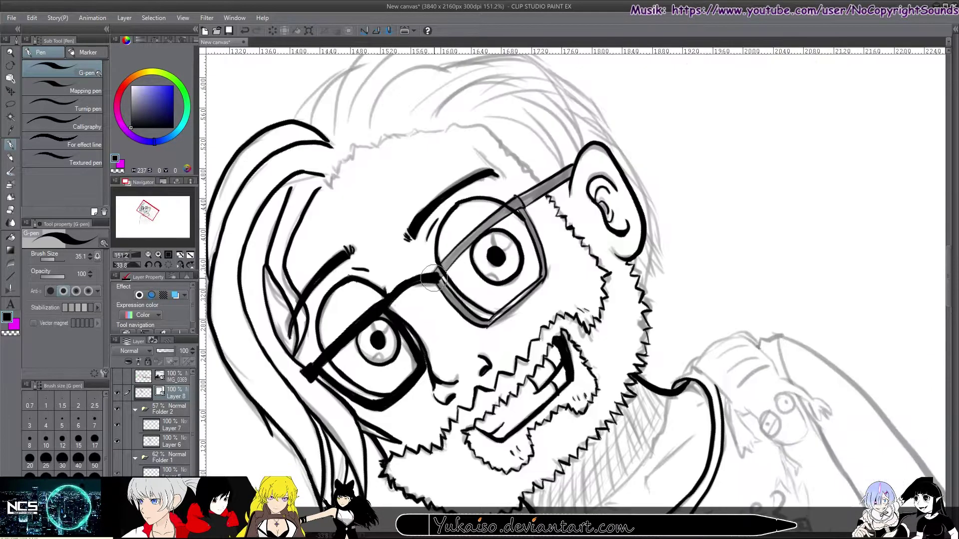
drag(545, 199, 601, 229)
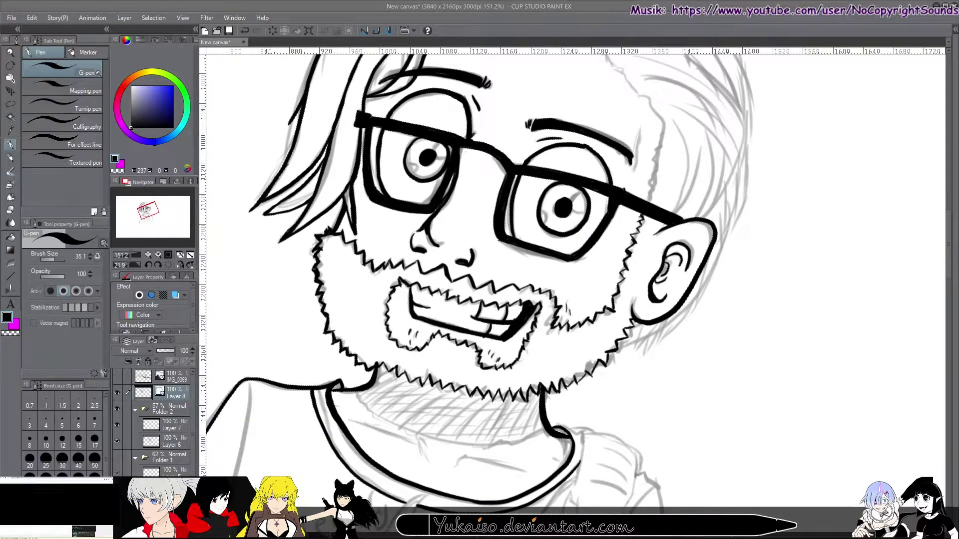
Ink the jagged hairline across the forehead and the neck and collarbone creases
drag(550, 200, 401, 75)
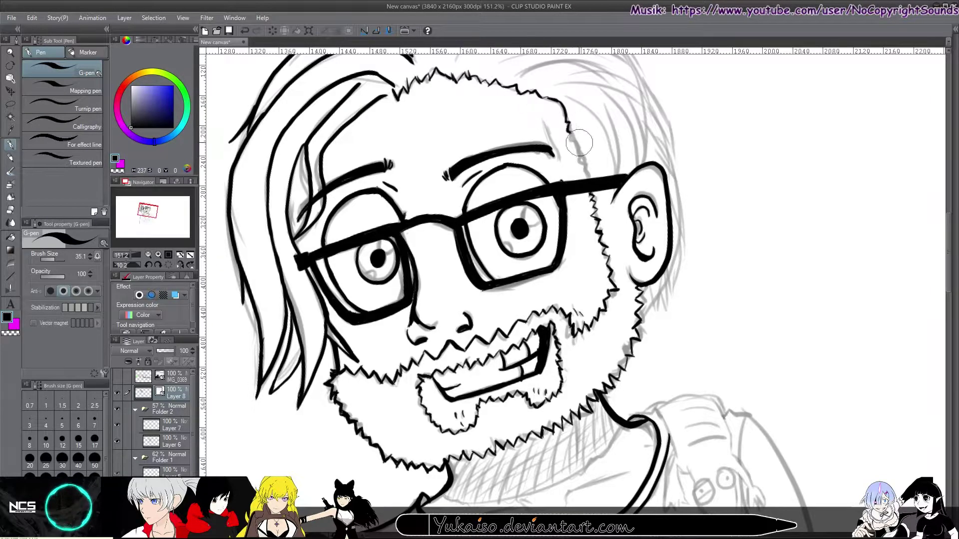
scroll(312, 321, down, 5)
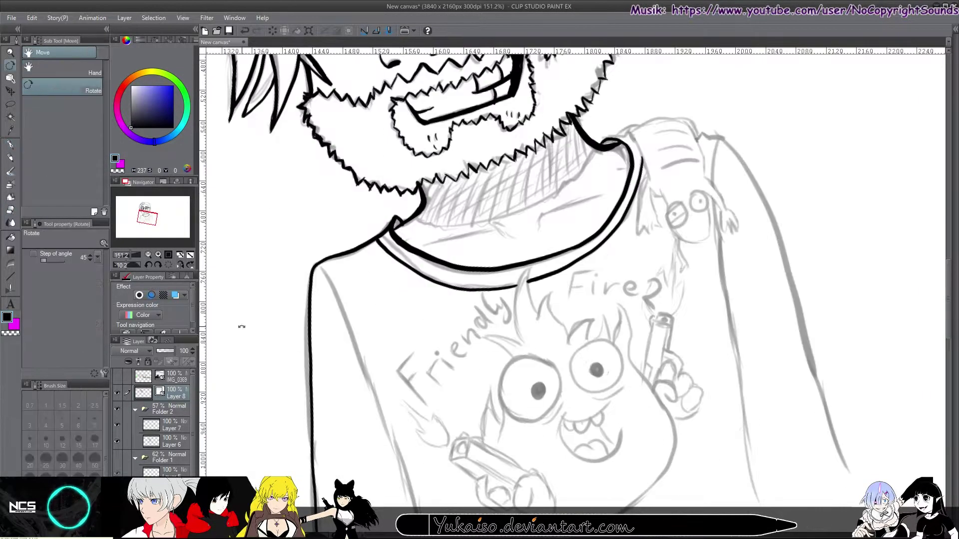
drag(553, 135, 539, 225)
drag(450, 240, 579, 185)
Ink the crown outline and the hair strands above and behind the ear
scroll(499, 225, up, 4)
drag(350, 214, 289, 159)
mouse_move(343, 444)
mouse_down()
mouse_move(389, 269)
mouse_move(624, 150)
mouse_up()
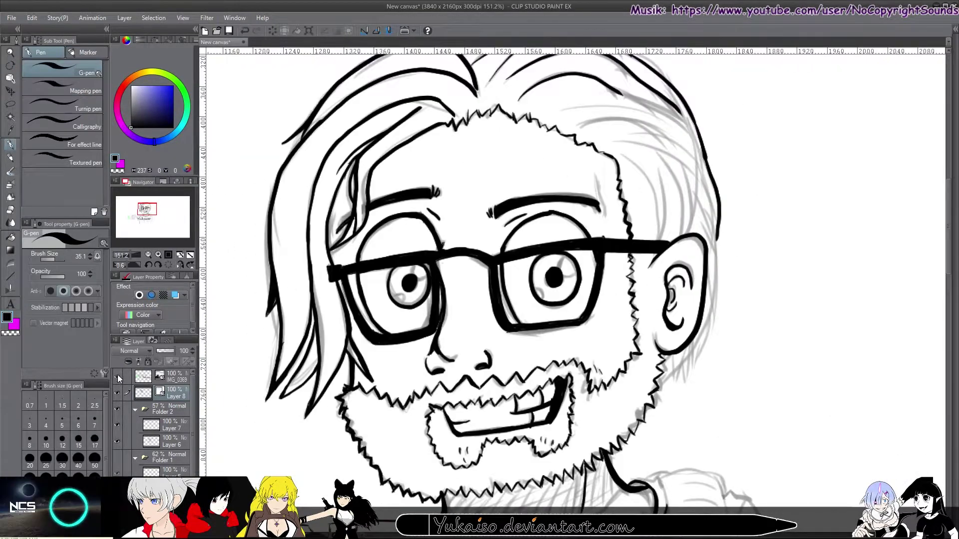
mouse_move(281, 395)
mouse_down()
mouse_move(459, 194)
mouse_move(404, 217)
mouse_up()
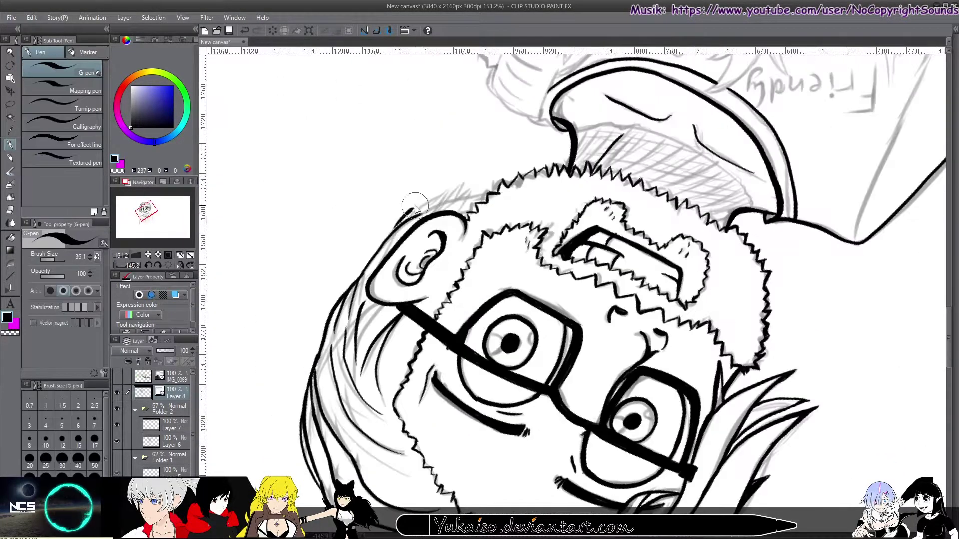
mouse_move(480, 192)
mouse_down()
mouse_move(280, 150)
mouse_move(429, 160)
mouse_move(599, 250)
mouse_up()
Ink the remaining sleeve lines and the back outline of the creature on the shoulder
scroll(273, 153, down, 5)
drag(472, 324, 750, 125)
scroll(329, 239, up, 5)
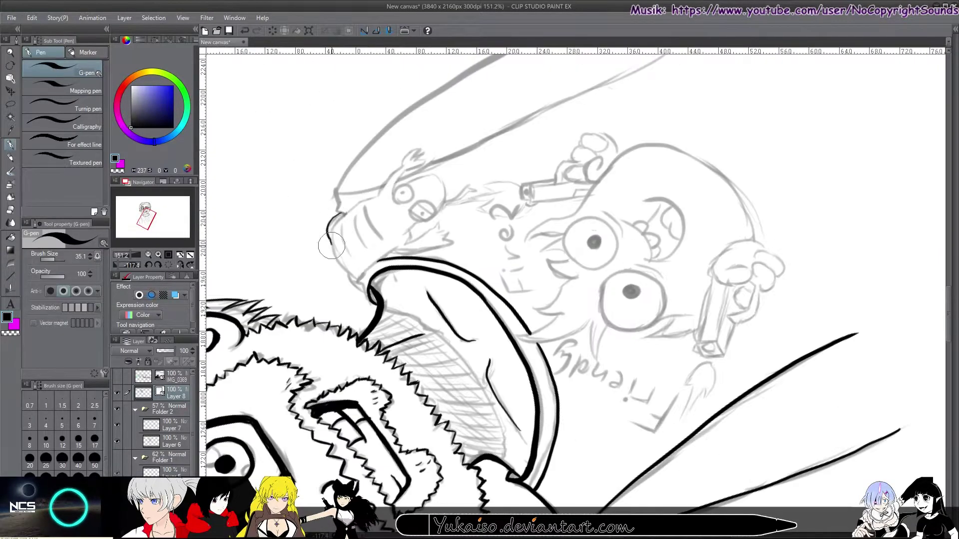
mouse_move(350, 199)
mouse_down()
mouse_move(415, 243)
mouse_move(364, 278)
mouse_move(664, 142)
mouse_move(444, 214)
mouse_up()
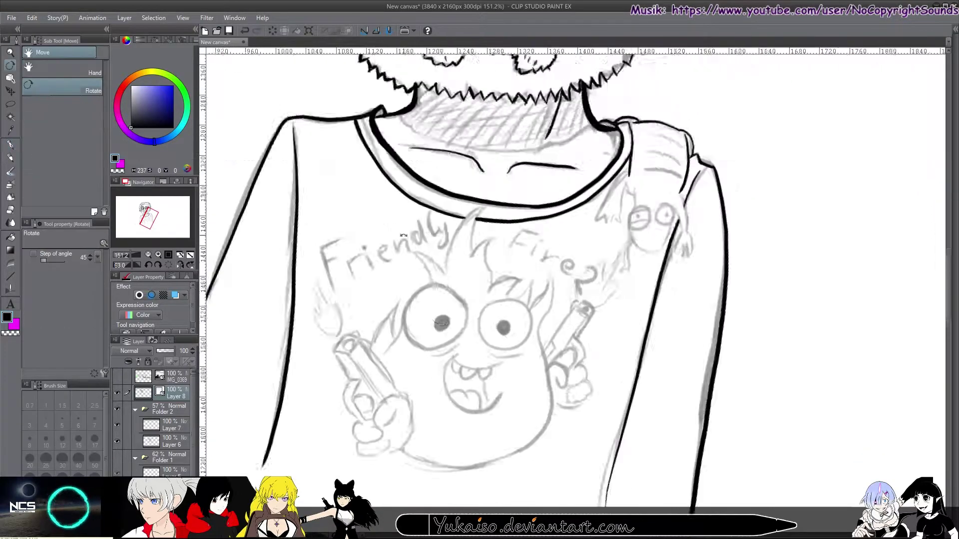
Ink the shoulder creature's arms, head and eyes, and fill in the pupils of the shirt character
drag(507, 223, 603, 205)
mouse_move(564, 171)
mouse_down()
mouse_move(531, 212)
mouse_move(566, 209)
mouse_up()
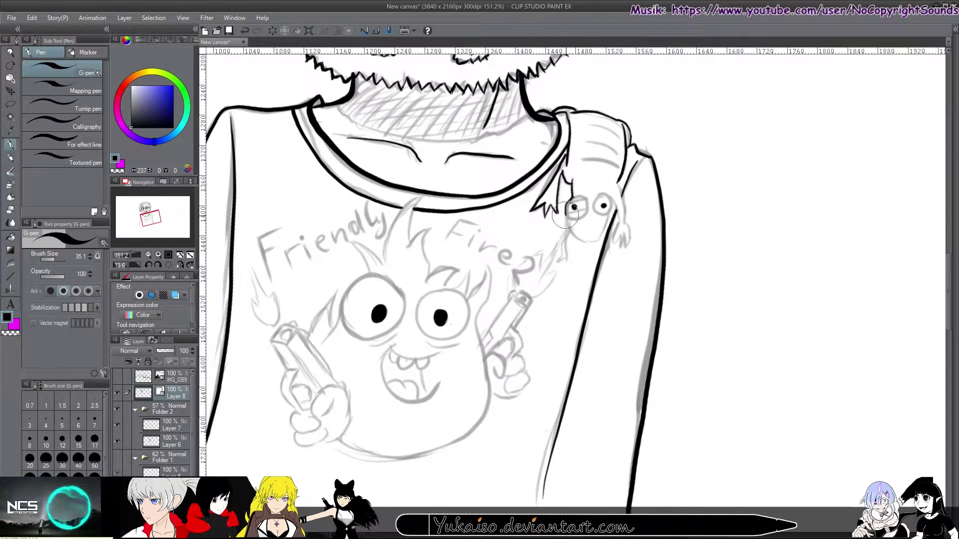
drag(621, 244, 628, 205)
drag(565, 155, 588, 169)
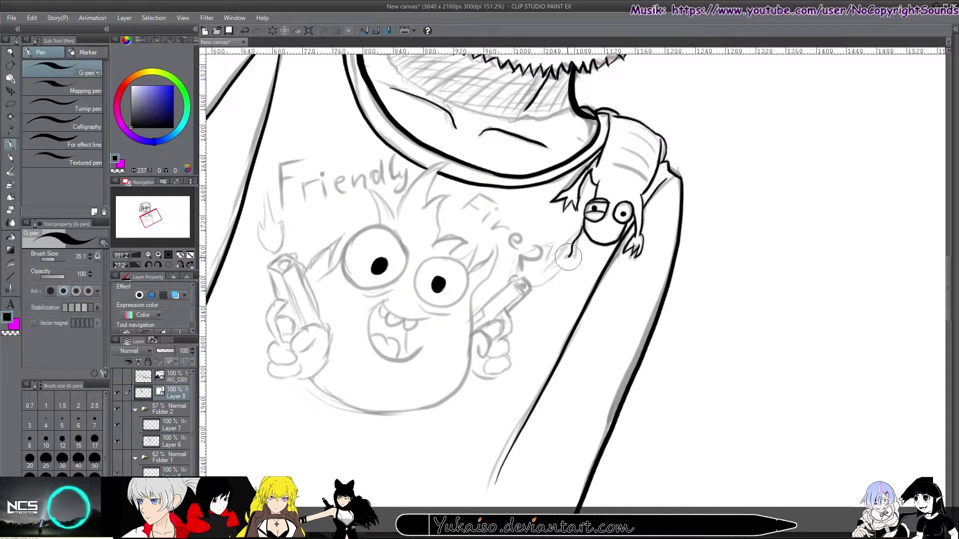
Ink the curved "Friendly Fire?" lettering above the character on the shirt
mouse_move(646, 201)
mouse_down()
mouse_move(449, 250)
mouse_move(400, 224)
mouse_up()
drag(294, 175, 299, 222)
mouse_move(286, 178)
mouse_down()
mouse_move(311, 170)
mouse_move(320, 208)
mouse_up()
drag(337, 192, 349, 188)
mouse_move(357, 187)
mouse_down()
mouse_move(372, 172)
mouse_move(381, 182)
mouse_up()
drag(392, 163, 390, 173)
drag(394, 142, 392, 172)
drag(398, 152, 404, 167)
drag(413, 149, 407, 177)
mouse_move(488, 156)
mouse_down()
mouse_move(549, 249)
mouse_move(465, 172)
mouse_up()
drag(464, 171, 525, 198)
drag(531, 193, 537, 222)
Ink the shirt character's flame-shaped hair and round eye outlines
drag(400, 228, 423, 156)
mouse_move(424, 165)
mouse_down()
mouse_move(439, 185)
mouse_move(447, 230)
mouse_up()
mouse_move(367, 213)
mouse_down()
mouse_move(399, 227)
mouse_move(408, 300)
mouse_up()
key(ctrl+z)
mouse_move(380, 244)
mouse_down()
mouse_move(394, 307)
mouse_move(409, 240)
mouse_move(399, 210)
mouse_up()
key(ctrl+z)
mouse_move(389, 187)
mouse_down()
mouse_move(377, 217)
mouse_move(387, 192)
mouse_up()
mouse_move(399, 225)
mouse_down()
mouse_move(259, 215)
mouse_move(468, 136)
mouse_move(388, 65)
mouse_up()
drag(320, 245, 350, 238)
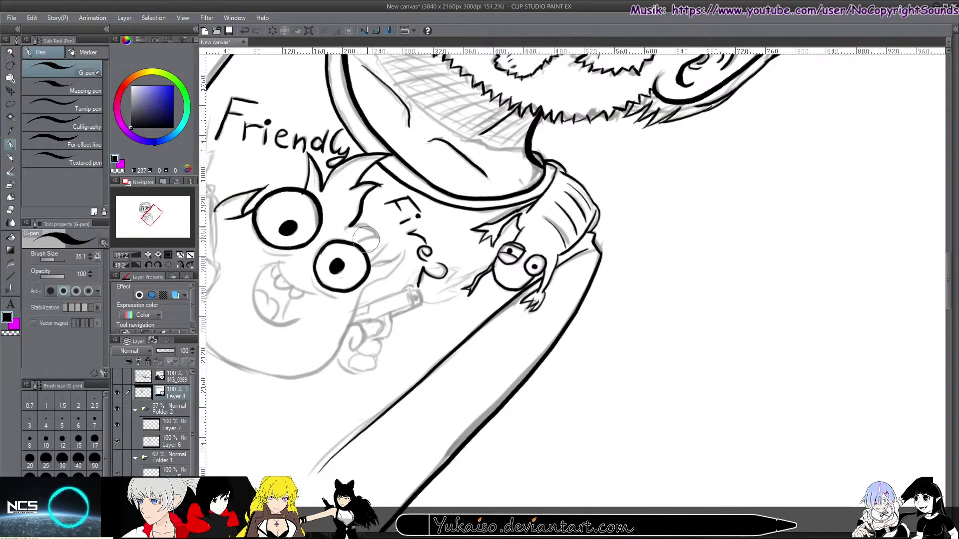
key(ctrl+z)
Ink the shirt character's open mouth with teeth and tongue, and its rounded body outline
mouse_move(271, 266)
mouse_down()
mouse_move(262, 320)
mouse_move(260, 309)
mouse_move(302, 321)
mouse_up()
mouse_move(272, 298)
mouse_down()
mouse_move(274, 317)
mouse_move(450, 389)
mouse_move(495, 332)
mouse_move(380, 239)
mouse_move(274, 192)
mouse_move(300, 188)
mouse_up()
key(shift+space)
Ink the pistol below the word "Friendly" and the hand gripping it
drag(300, 190, 299, 260)
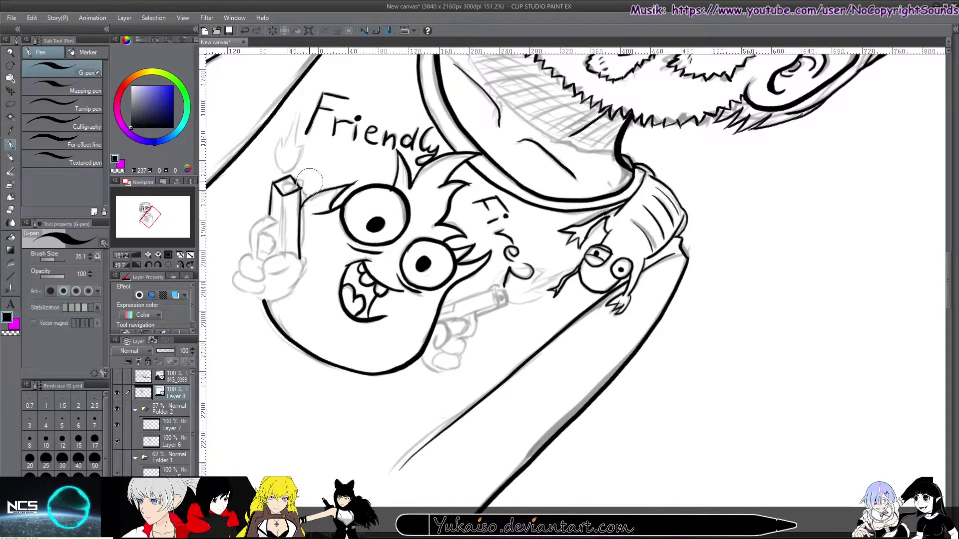
scroll(300, 180, up, 1)
mouse_move(322, 161)
mouse_down()
mouse_move(277, 235)
mouse_move(310, 250)
mouse_up()
drag(349, 210, 306, 220)
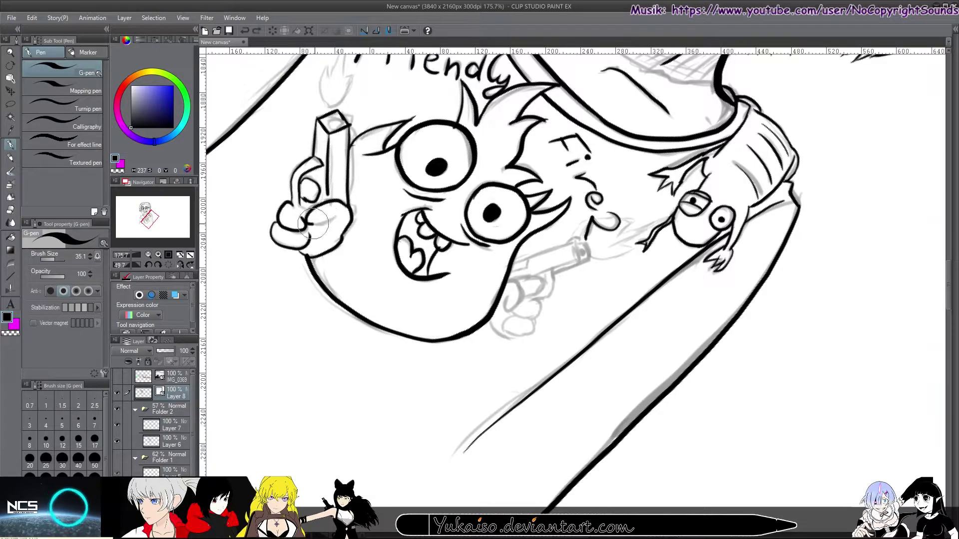
Ink the pistol below the word "Fire?" and the fingers wrapped around its grip
scroll(568, 276, up, 3)
drag(395, 133, 340, 250)
mouse_move(382, 150)
mouse_down()
mouse_move(409, 157)
mouse_move(384, 216)
mouse_up()
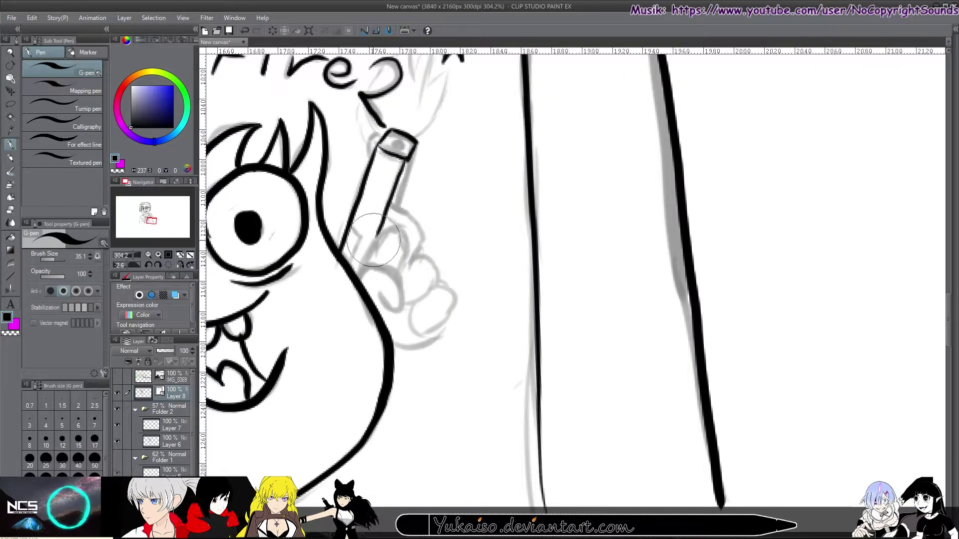
drag(414, 144, 352, 269)
drag(404, 205, 360, 260)
Ink the muzzle flames rising from both pistols
mouse_move(390, 219)
mouse_down()
mouse_move(578, 86)
mouse_move(480, 120)
mouse_move(495, 200)
mouse_up()
mouse_move(540, 165)
mouse_down()
mouse_move(459, 184)
mouse_move(450, 125)
mouse_move(447, 226)
mouse_move(454, 189)
mouse_up()
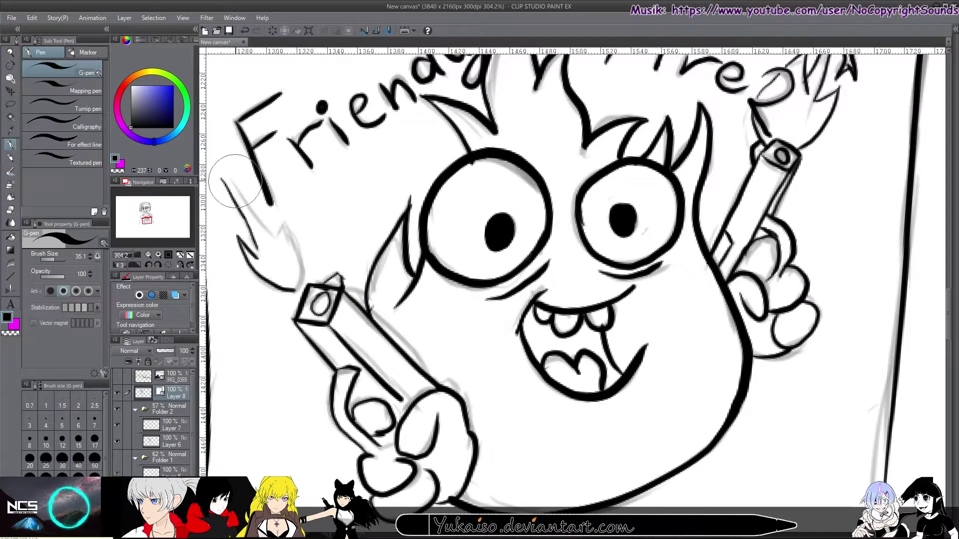
scroll(276, 226, down, 8)
key(e)
scroll(488, 104, up, 10)
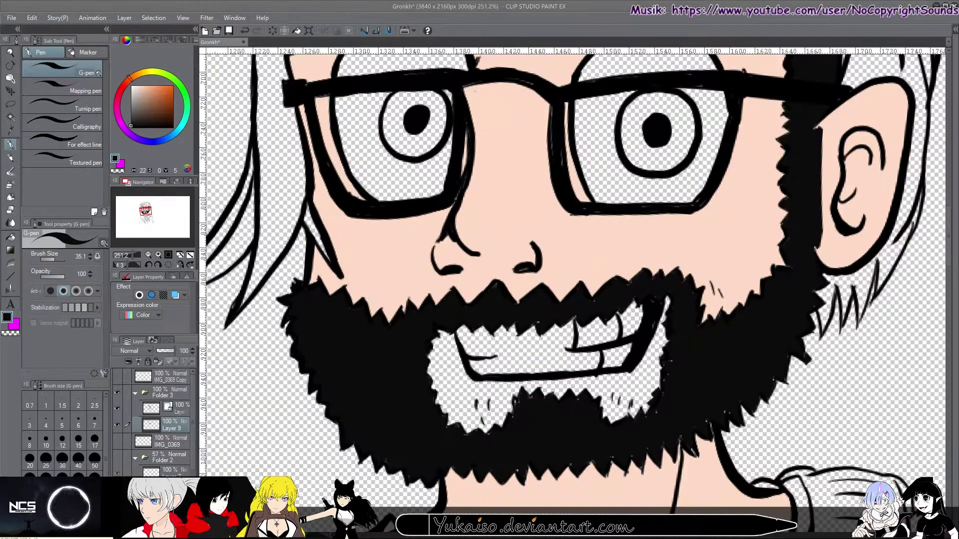
Fill the bare chin areas enclosed by the beard with the light skin tone
scroll(549, 300, down, 3)
scroll(550, 300, up, 3)
key(g)
click(551, 381)
click(645, 395)
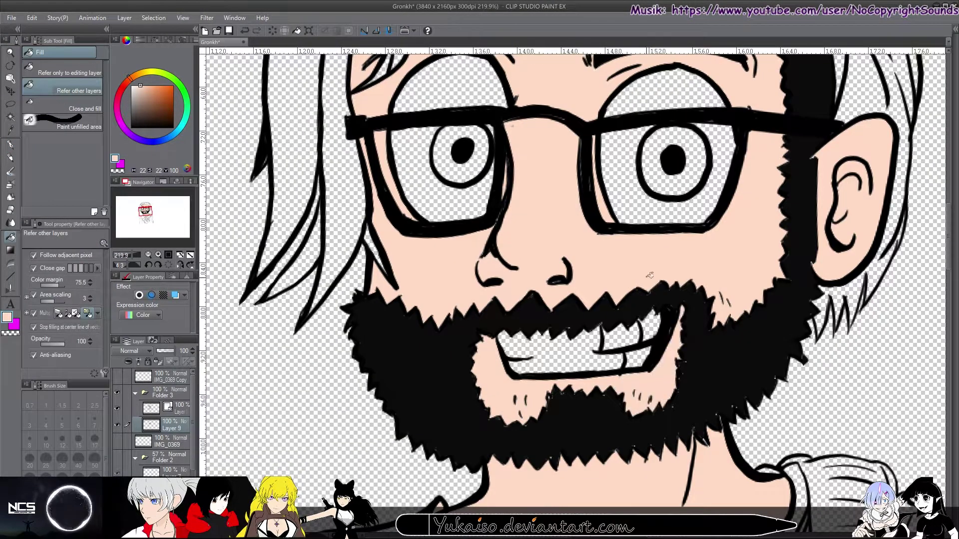
Fill the man's teeth and eyeballs white and both irises violet-blue
click(550, 359)
scroll(549, 299, up, 2)
click(720, 229)
click(154, 85)
click(450, 210)
click(682, 219)
Fill all sections of the man's hair with yellow (hue 59, saturation 75, value 100)
scroll(682, 218, down, 2)
click(151, 71)
click(163, 85)
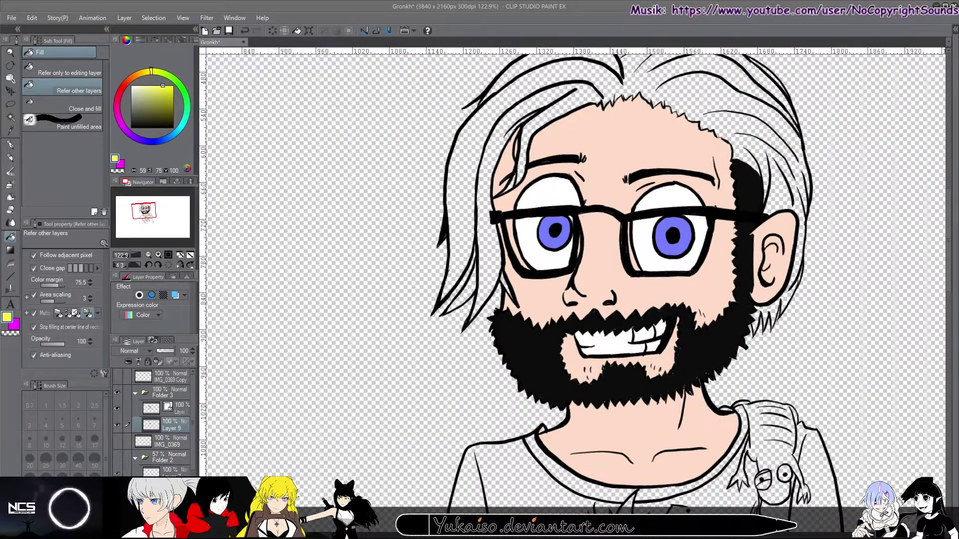
click(650, 100)
drag(550, 200, 482, 243)
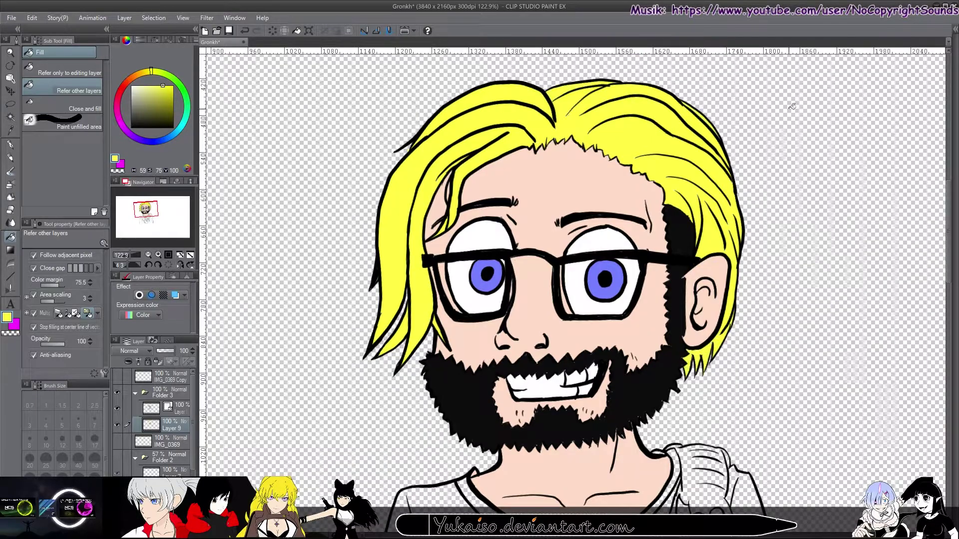
Fill both pistols' muzzle flames with bright yellow, including the areas not fully enclosed by lines
drag(599, 379, 599, 97)
click(165, 100)
click(574, 359)
click(163, 87)
click(75, 105)
drag(443, 330, 474, 379)
drag(660, 300, 671, 275)
scroll(664, 284, up, 3)
scroll(664, 284, down, 4)
Fill the shirt character's body and hands with orange (hue 30, saturation 96, value 100)
click(133, 75)
click(75, 88)
click(525, 370)
click(640, 325)
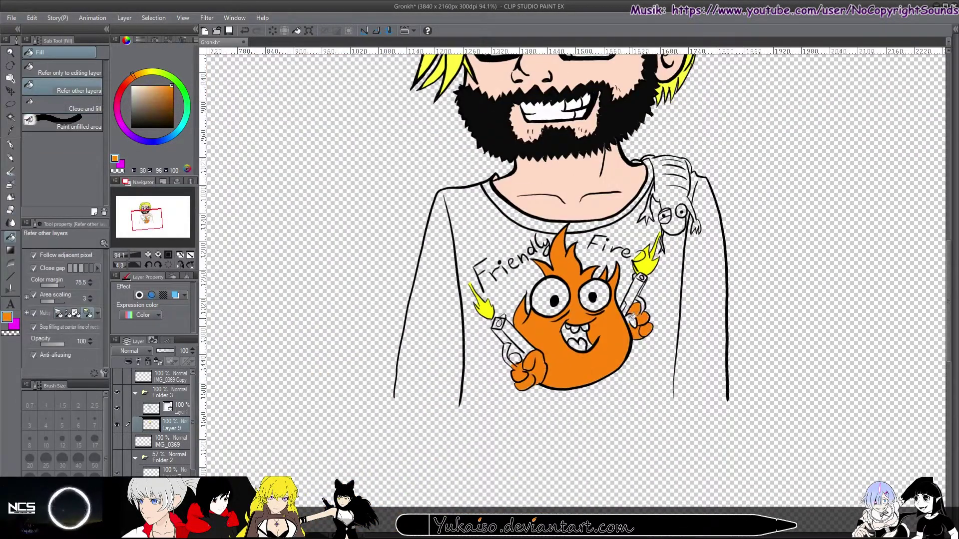
Fill the shoulder creature with bright green (hue 111, saturation 100, value 100)
click(178, 83)
click(678, 223)
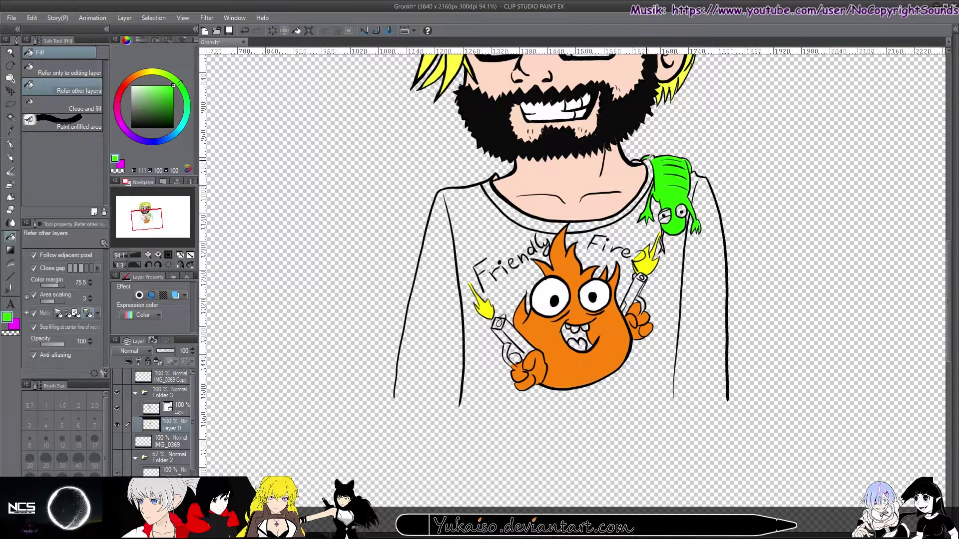
scroll(651, 155, up, 3)
scroll(724, 175, down, 3)
Fill both pistols with neutral grey at saturation 0 and value 46
scroll(794, 188, up, 2)
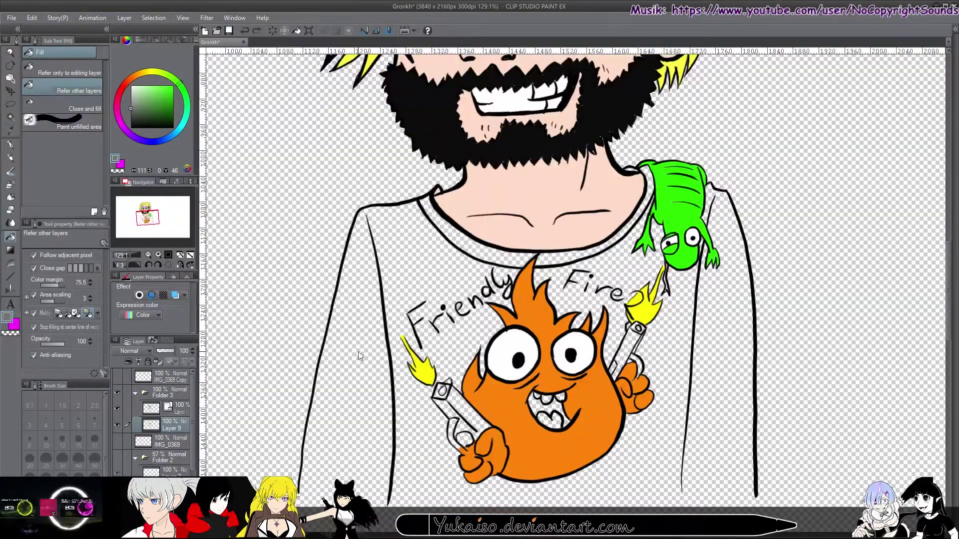
click(447, 407)
click(626, 350)
scroll(688, 310, down, 2)
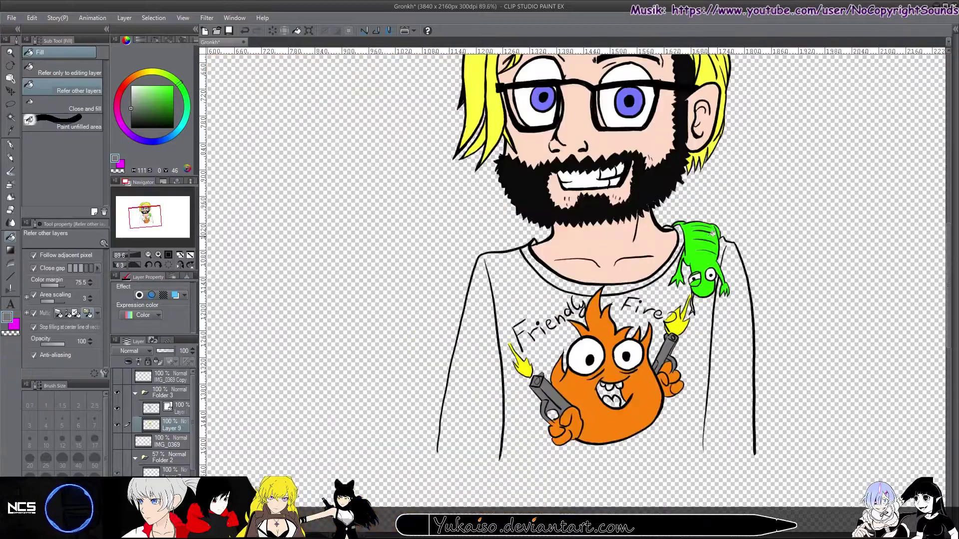
Paint white light reflections on both of the man's irises on a new layer above the line art
drag(688, 310, 633, 392)
key(p)
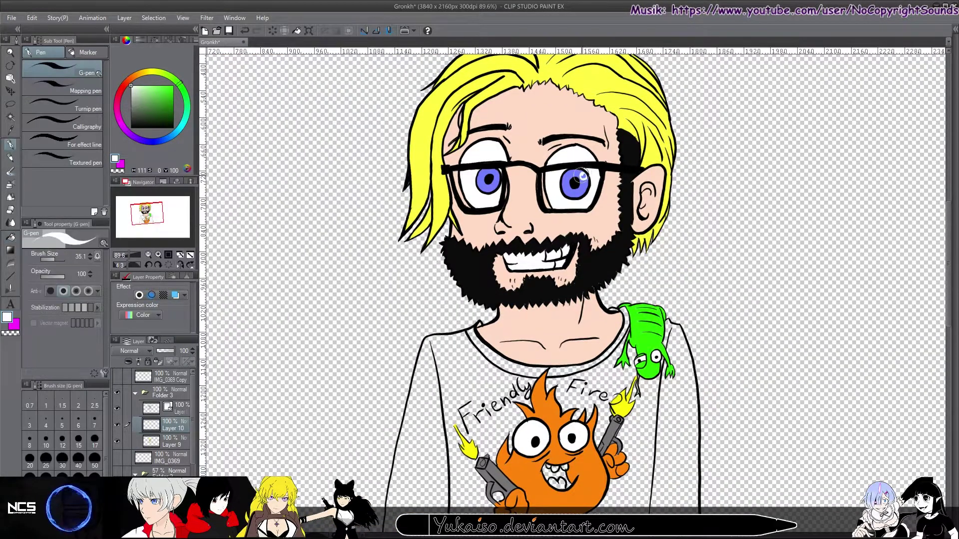
key(ctrl+y)
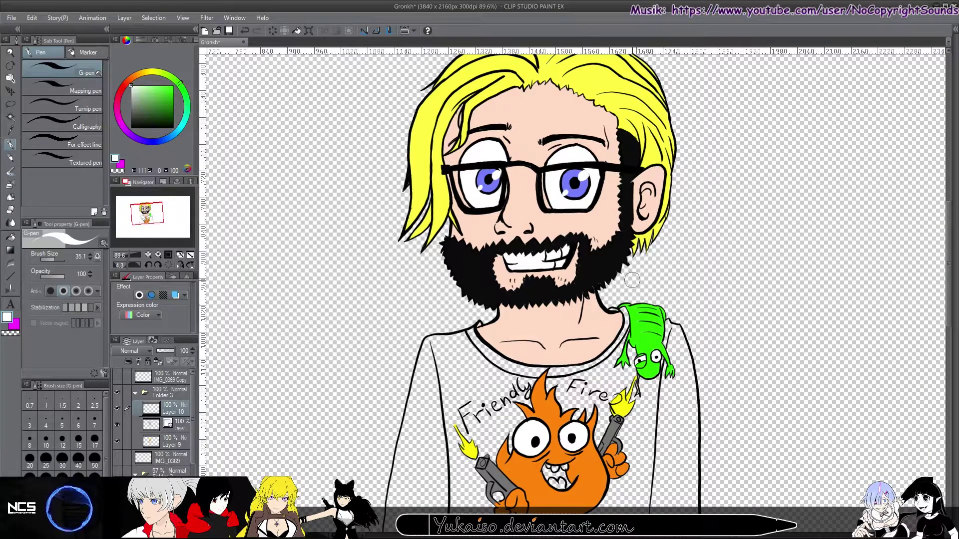
drag(632, 280, 614, 235)
Erase the "Friendly Fire?" lettering from the line art layer
click(180, 429)
scroll(487, 379, up, 3)
key(e)
drag(429, 384, 552, 295)
drag(660, 342, 722, 336)
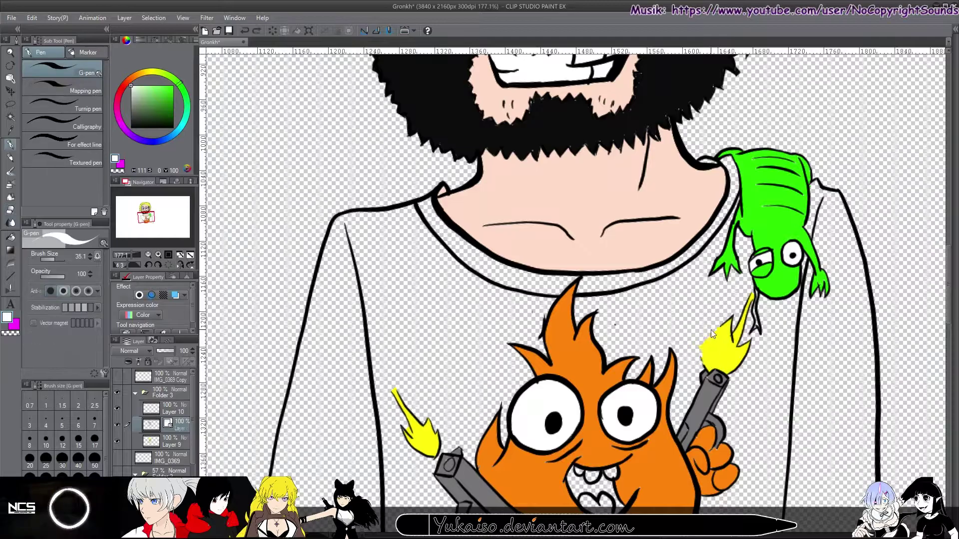
Fill the shirt character's tongue with red (hue 356, saturation 100, value 100) on Layer 9
scroll(542, 424, down, 3)
key(g)
alt+click(550, 446)
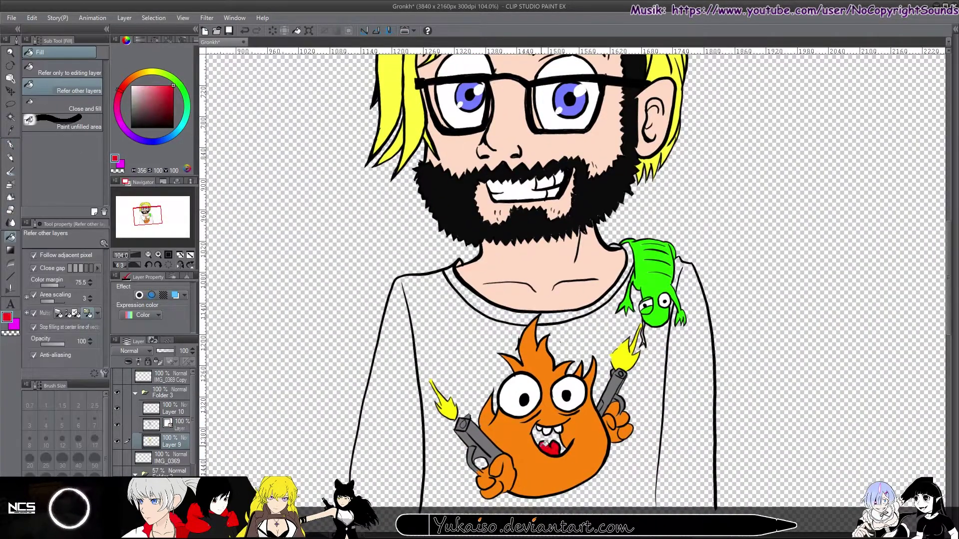
Touch up the unfilled spots around the pistol's grip with grey at value 46
key(p)
scroll(482, 477, up, 4)
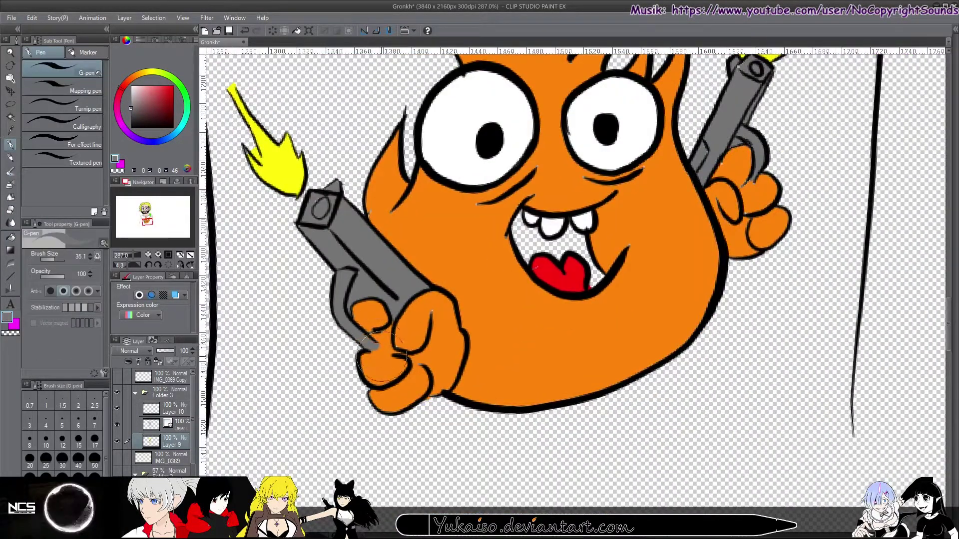
scroll(394, 344, down, 4)
key(e)
scroll(539, 270, up, 5)
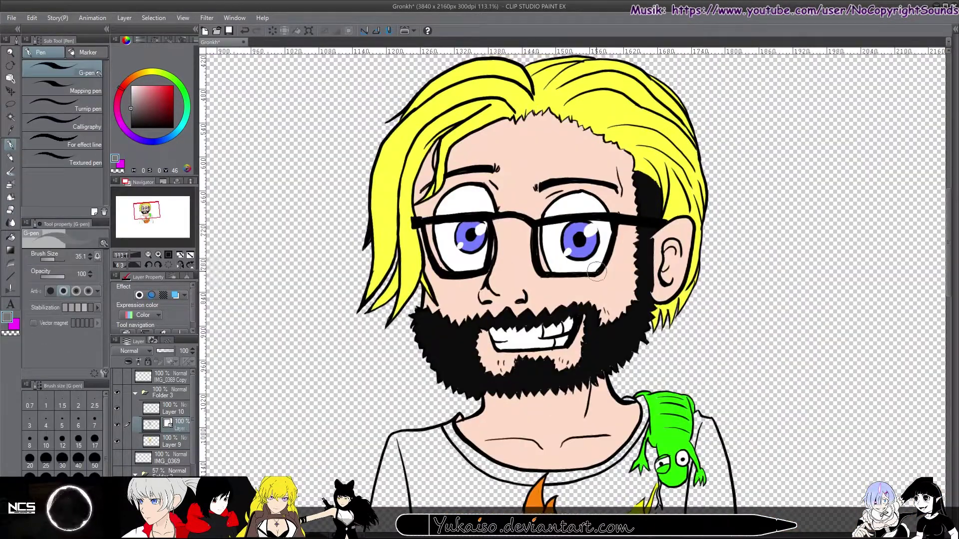
On a new layer above the base colours, shade the nose and eyebrow undersides in darker skin tone (22, 45, 100)
click(141, 87)
click(150, 85)
key(ctrl+shift+n)
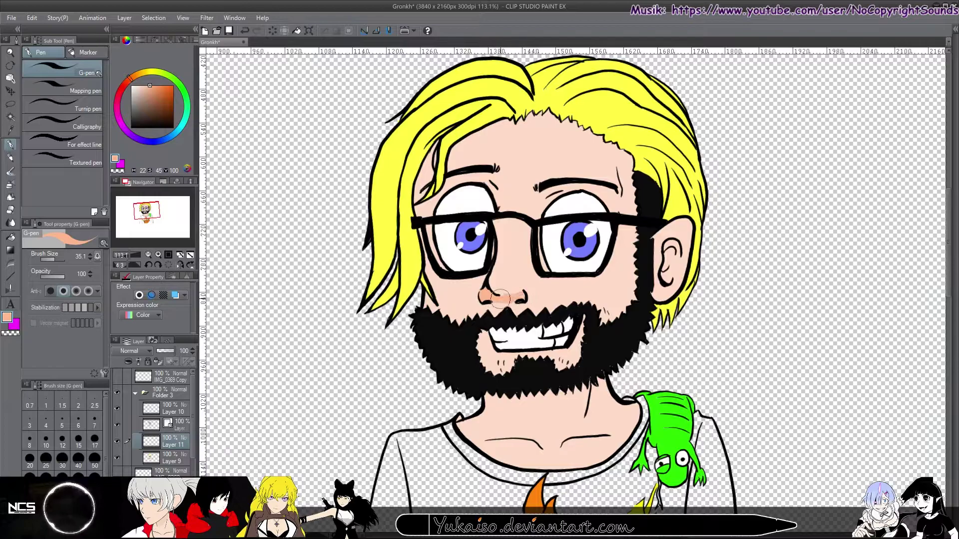
scroll(473, 155, up, 2)
drag(594, 153, 707, 149)
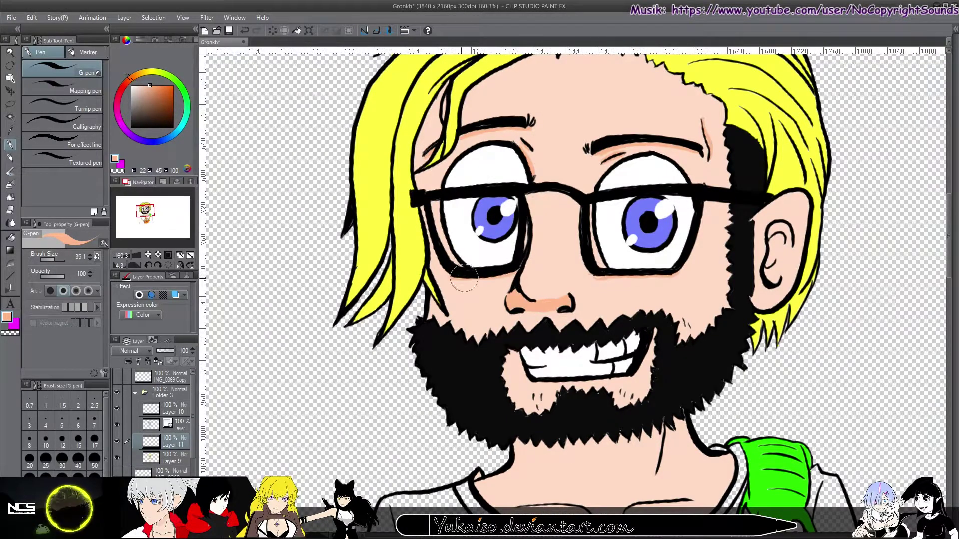
drag(551, 300, 514, 303)
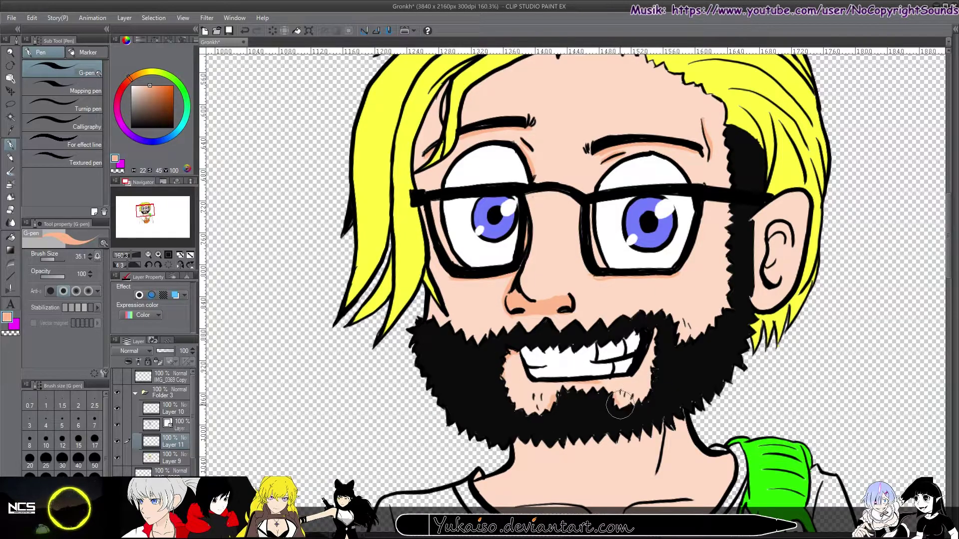
Shade the skin along the hairline, glasses frame, ear folds and beard edges with the darker skin tone
drag(412, 102, 373, 183)
drag(378, 233, 429, 206)
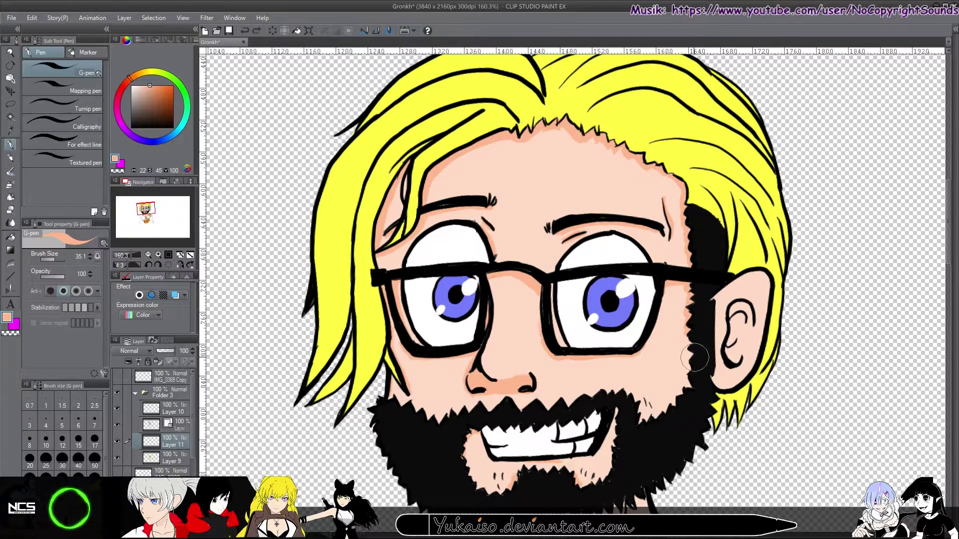
scroll(700, 358, up, 3)
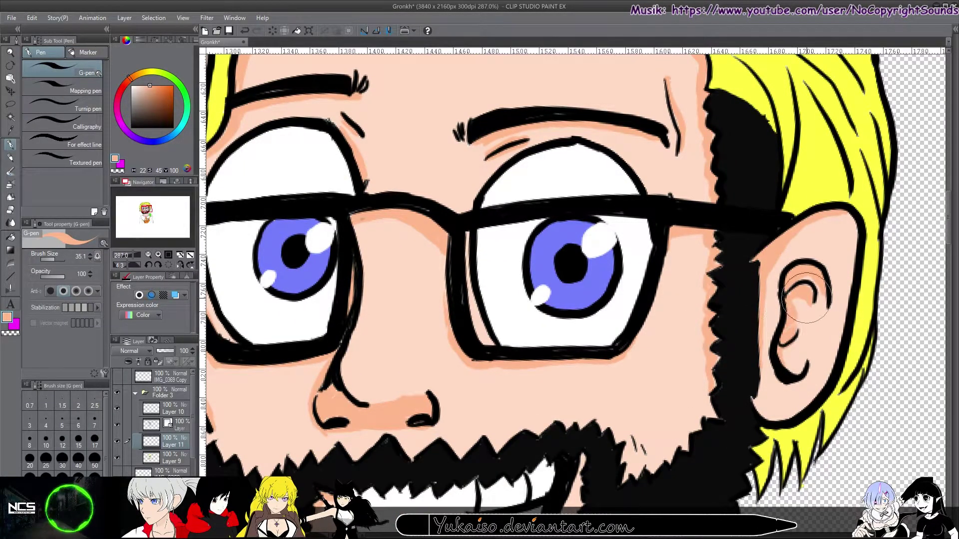
drag(266, 373, 390, 383)
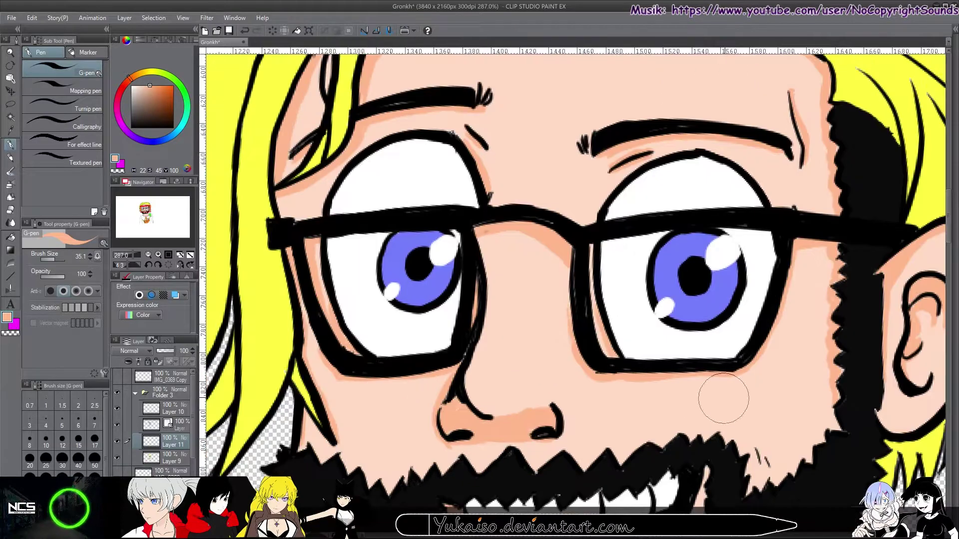
drag(324, 445, 359, 247)
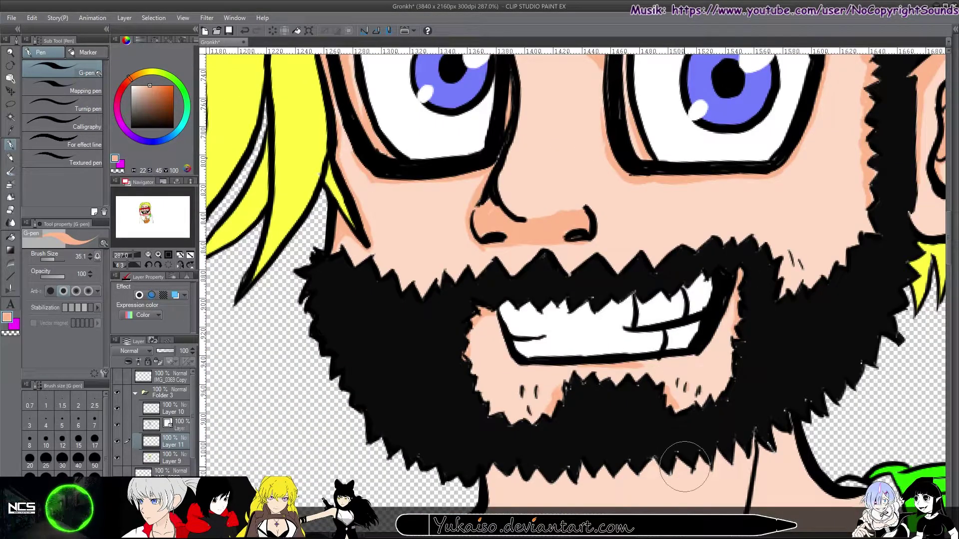
Pick the beard's black and paint over the small unfilled gaps along the beard edges
scroll(685, 467, down, 1)
alt+click(706, 397)
drag(862, 370, 851, 402)
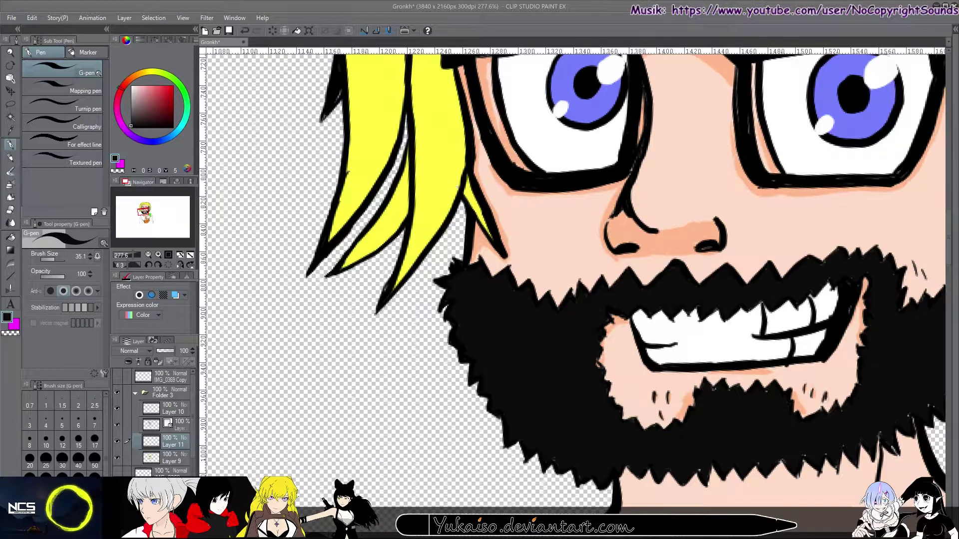
drag(760, 460, 493, 442)
drag(554, 428, 588, 351)
scroll(513, 234, down, 5)
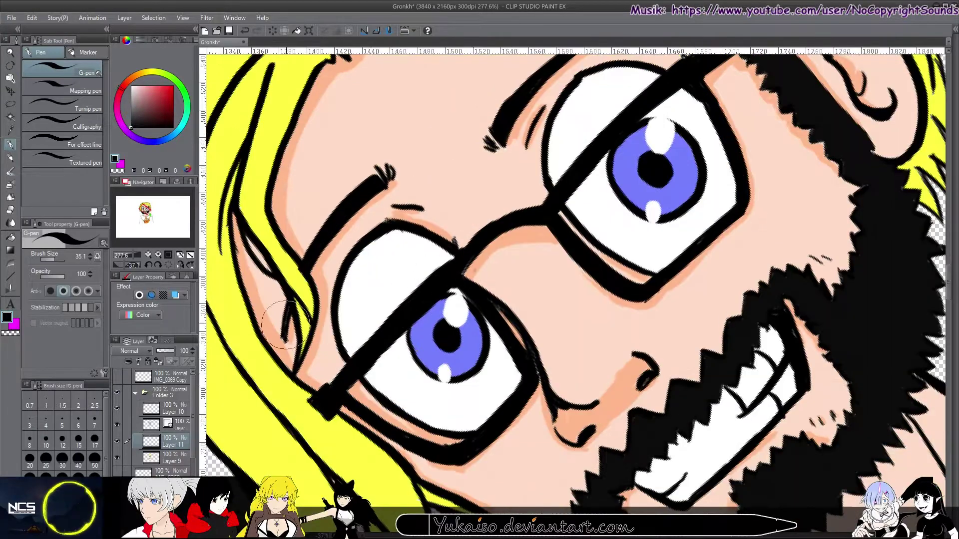
Fill the shirt body and sleeves black on a layer beneath the base colours
drag(513, 235, 625, 250)
scroll(499, 300, up, 5)
key(g)
click(756, 276)
click(793, 357)
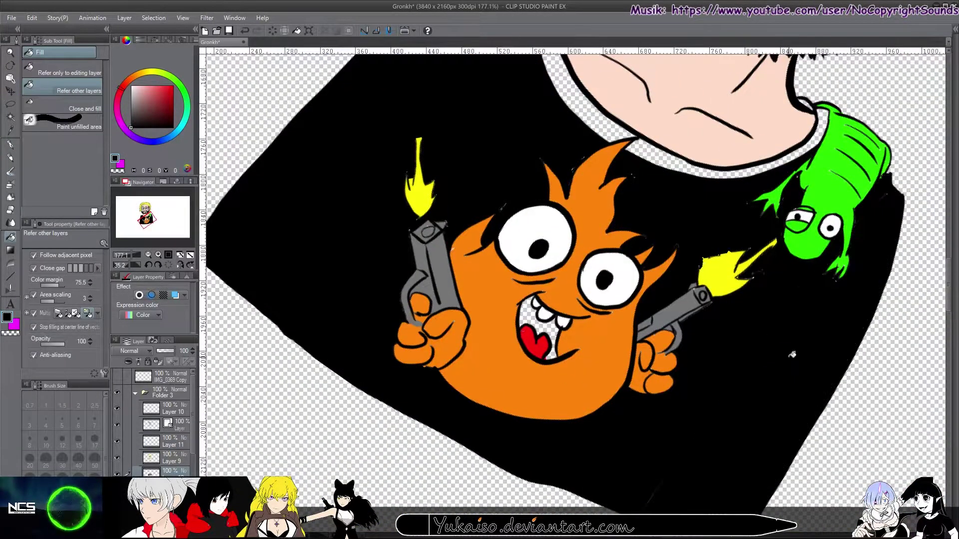
Paint the leftover gaps around the shirt print black and colour the collar grey
key(p)
scroll(549, 275, down, 4)
scroll(550, 274, up, 4)
drag(549, 275, 522, 205)
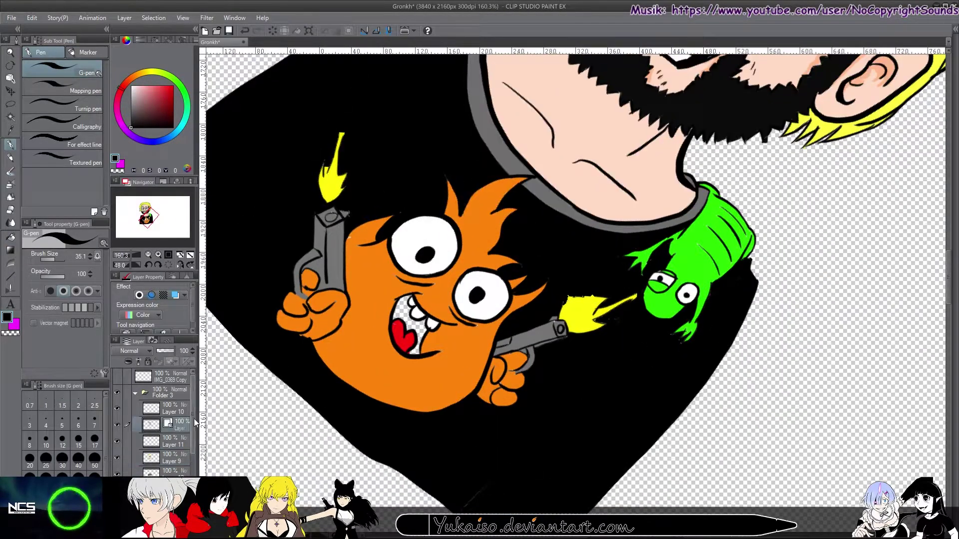
Try recolouring a copy of the line art grey and erasing the grey lines around the head and shirt print
scroll(355, 393, down, 3)
key(o)
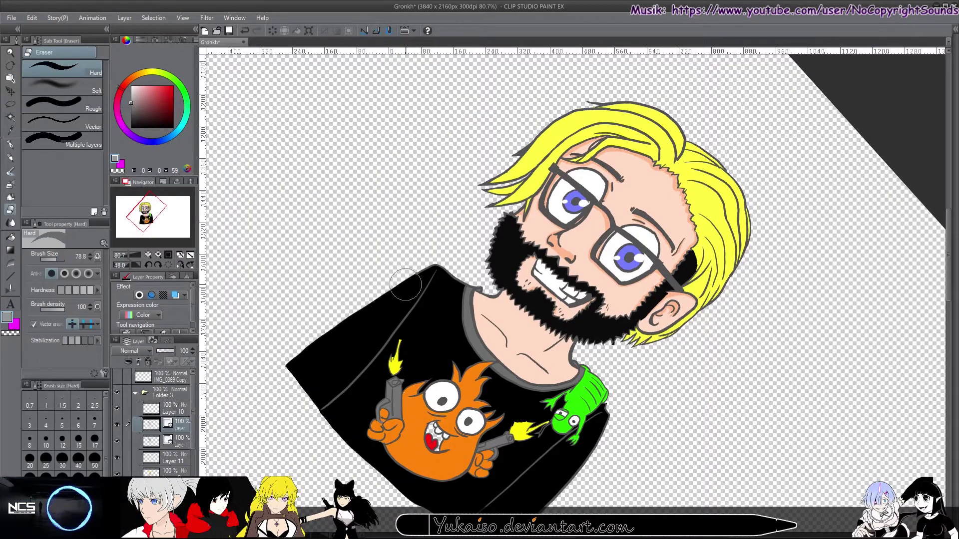
scroll(464, 283, up, 3)
key(e)
drag(553, 466, 537, 330)
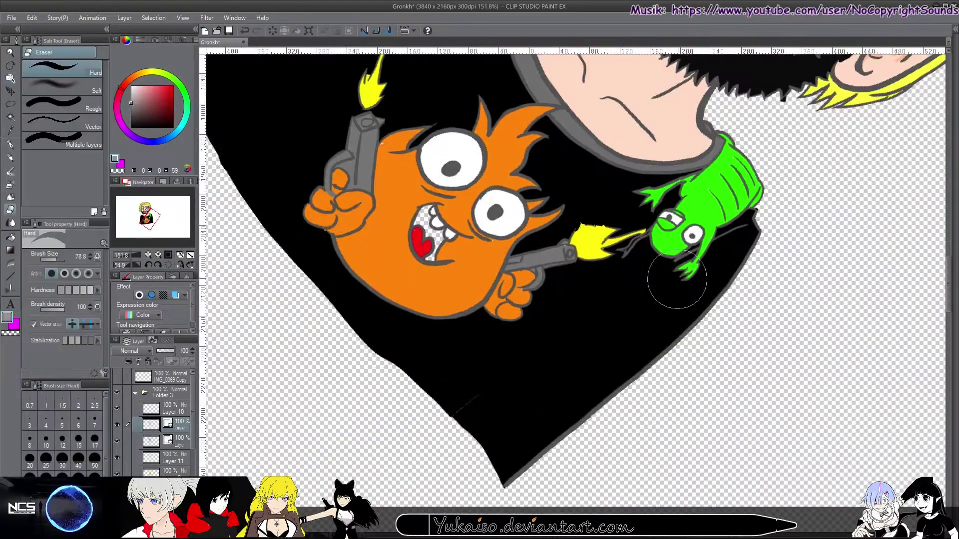
drag(553, 123, 565, 238)
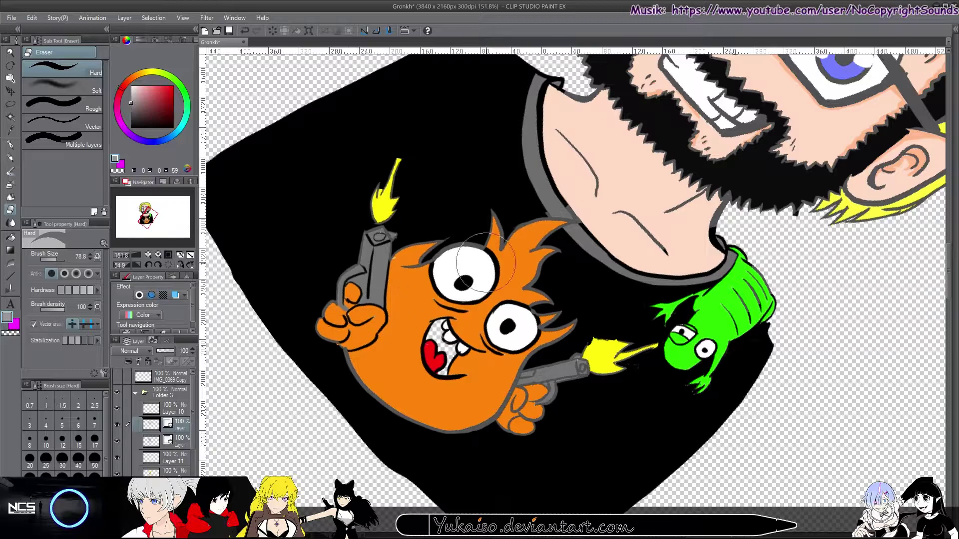
key(o)
key(e)
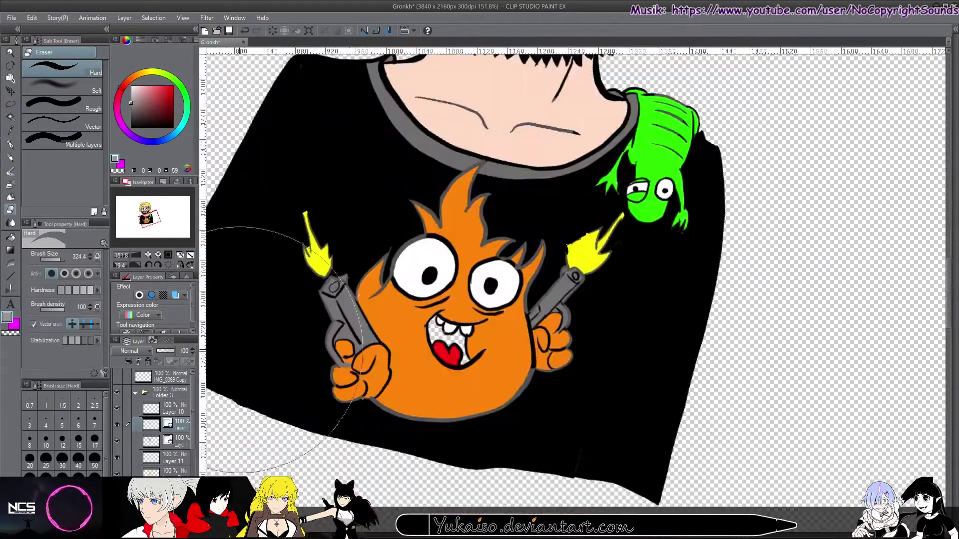
Add a white border effect around the flame character, its guns and the muzzle flames
click(139, 295)
scroll(172, 302, down, 2)
drag(131, 299, 138, 299)
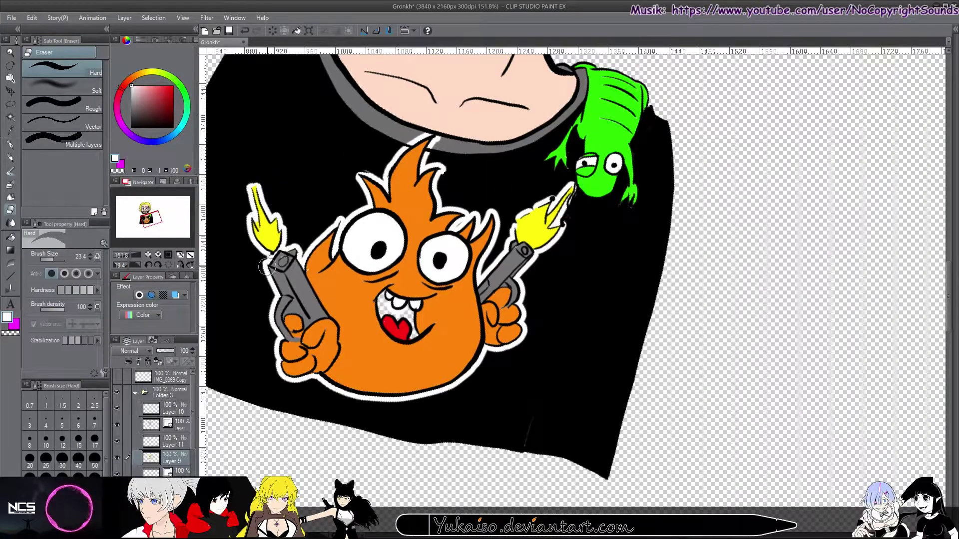
Draw a thin red forked tongue hanging down from the green creature's mouth beside the muzzle flame on Layer 11
alt+click(459, 221)
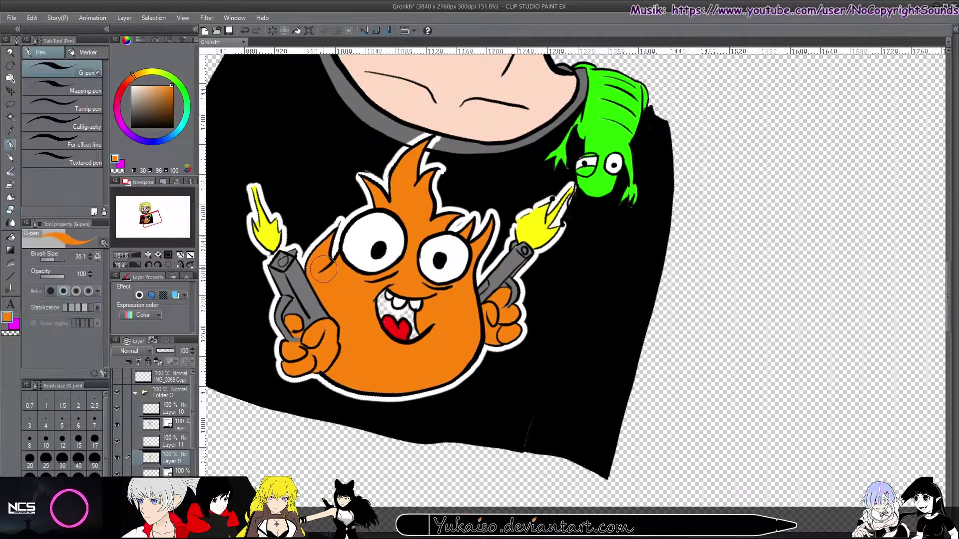
key(p)
click(173, 442)
key(e)
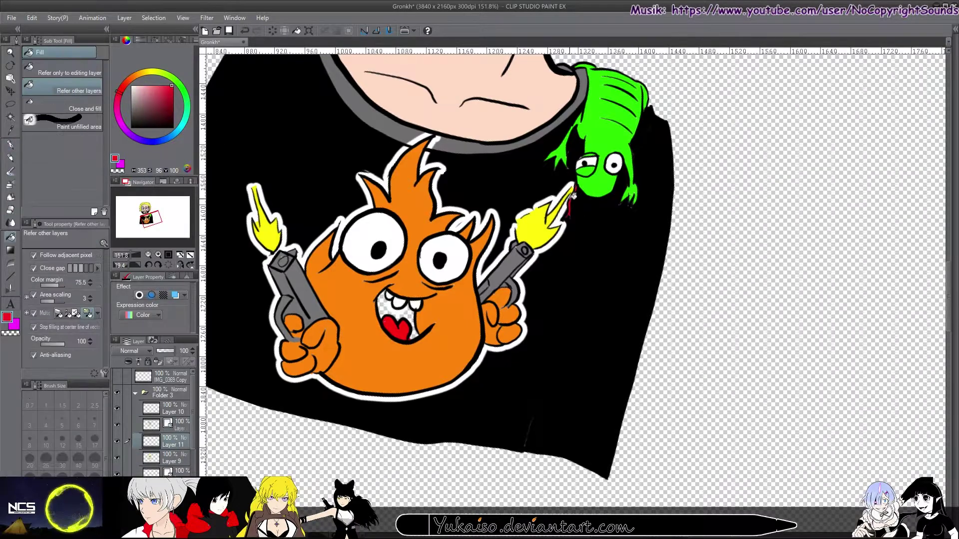
scroll(585, 245, up, 3)
ctrl+shift+click(433, 201)
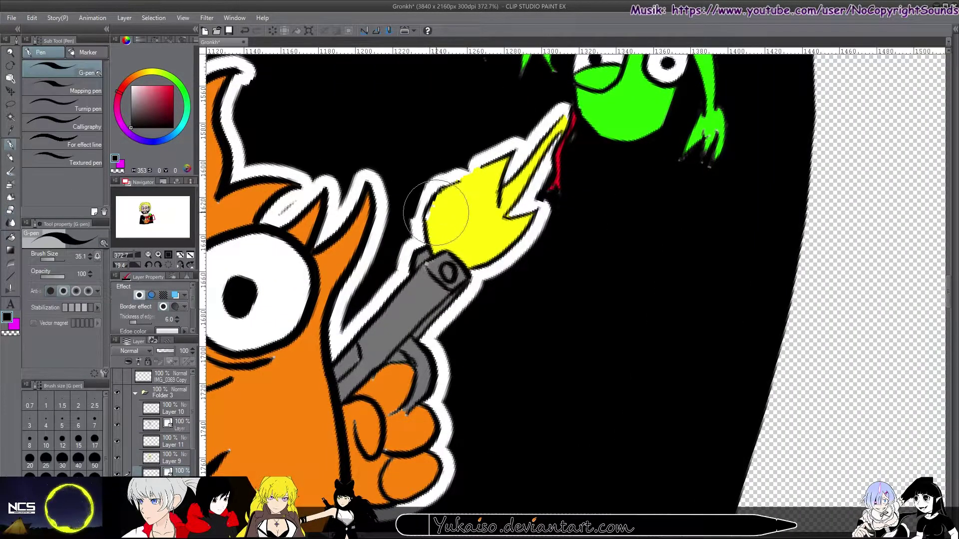
Clean up the outline where the flame's tip overlaps the collar and change the flame character's border colour to red
key(ctrl+alt+space)
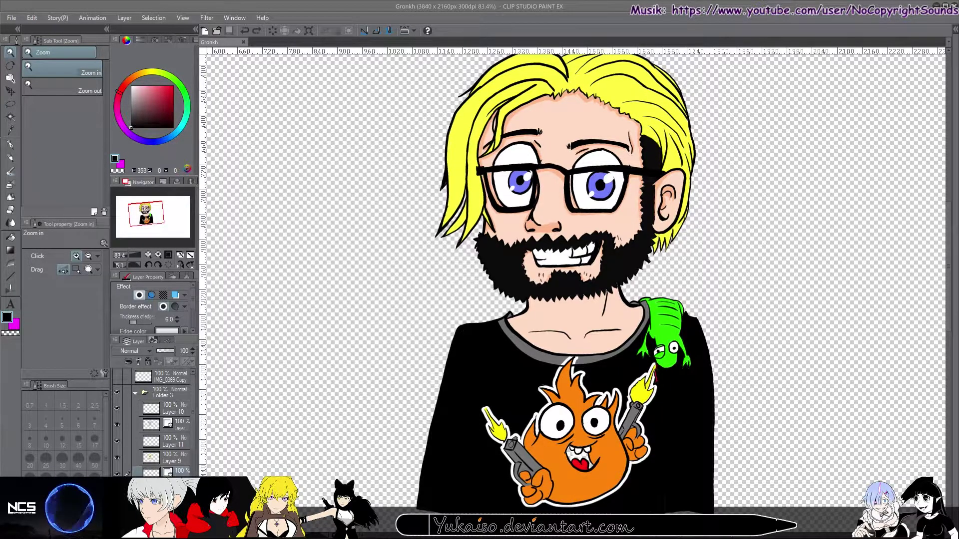
scroll(500, 295, up, 2)
key(e)
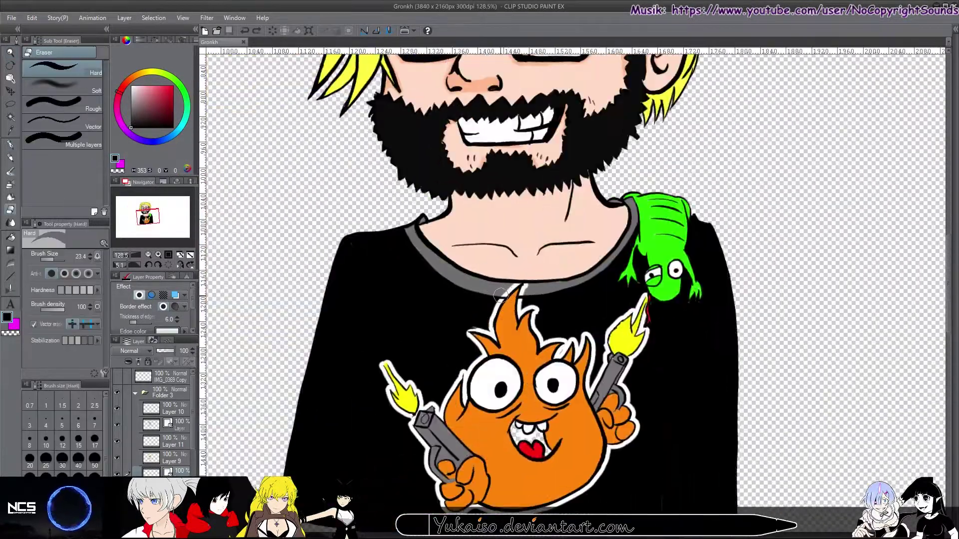
ctrl+shift+click(505, 294)
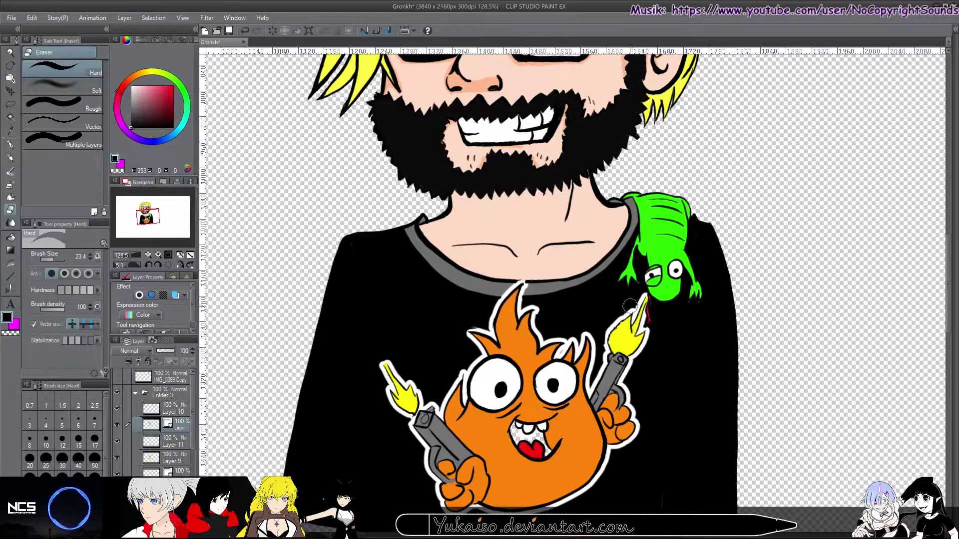
key(p)
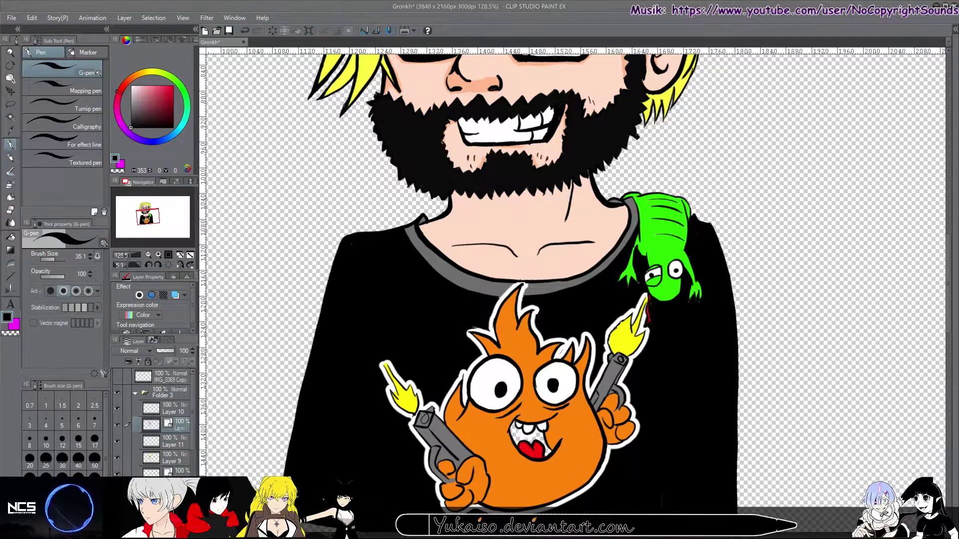
ctrl+shift+click(499, 400)
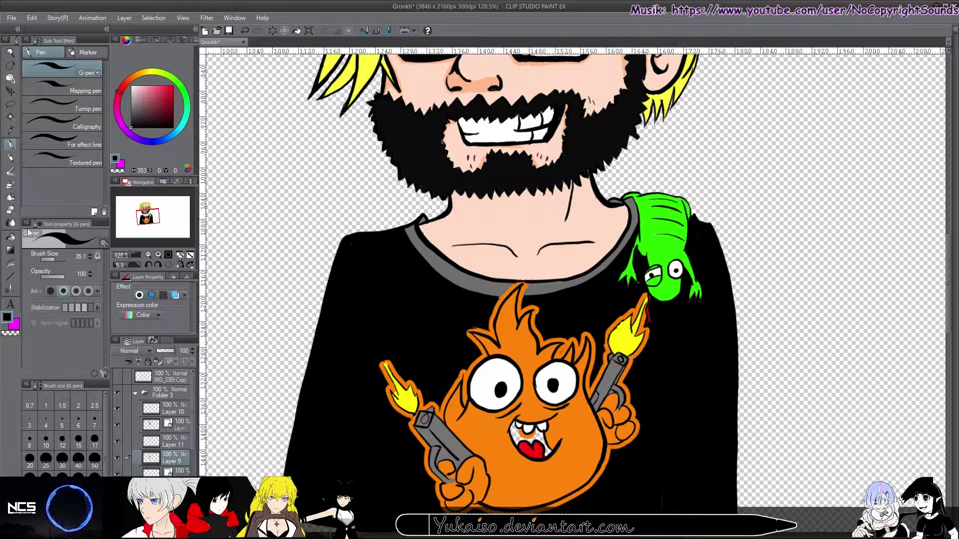
click(140, 295)
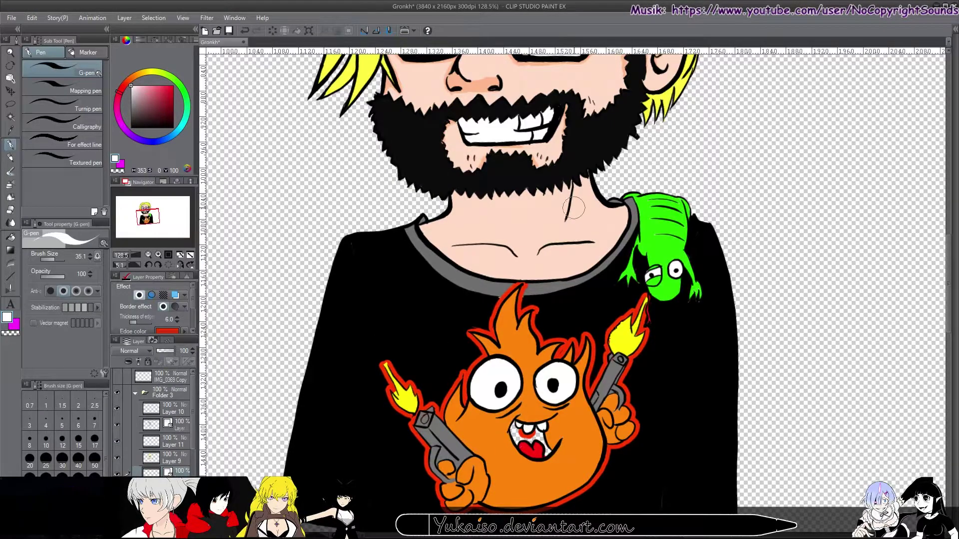
Add a new layer and paint the flame character's body in lighter orange and yellow tones toward its centre
key(ctrl+shift+n)
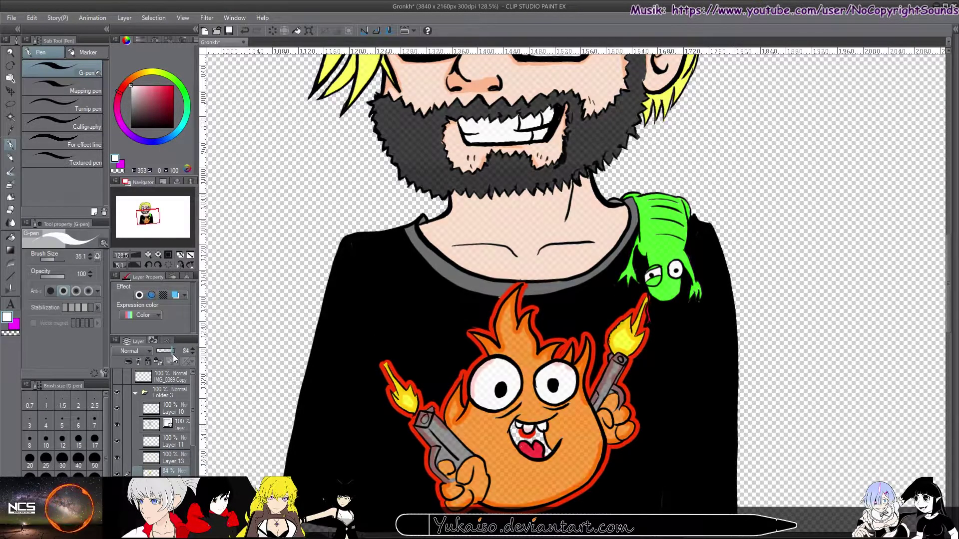
alt+click(495, 429)
mouse_move(502, 482)
mouse_down()
mouse_move(499, 422)
mouse_move(480, 449)
mouse_move(524, 469)
mouse_move(580, 465)
mouse_move(560, 413)
mouse_move(494, 409)
mouse_move(530, 395)
mouse_move(504, 345)
mouse_move(521, 363)
mouse_up()
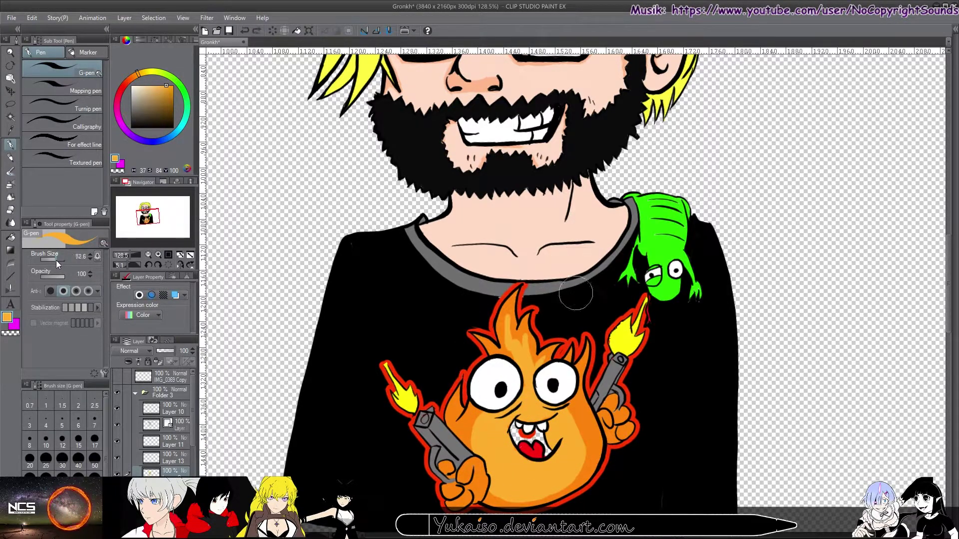
scroll(574, 279, down, 4)
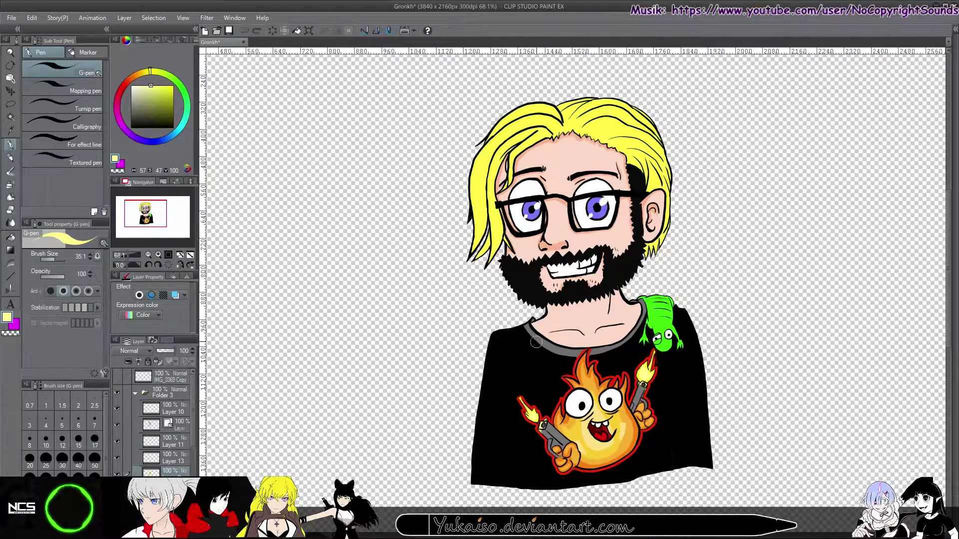
Paint pale yellow highlights inside the muzzle flames and as reflected light on the gun muzzles
scroll(526, 350, up, 5)
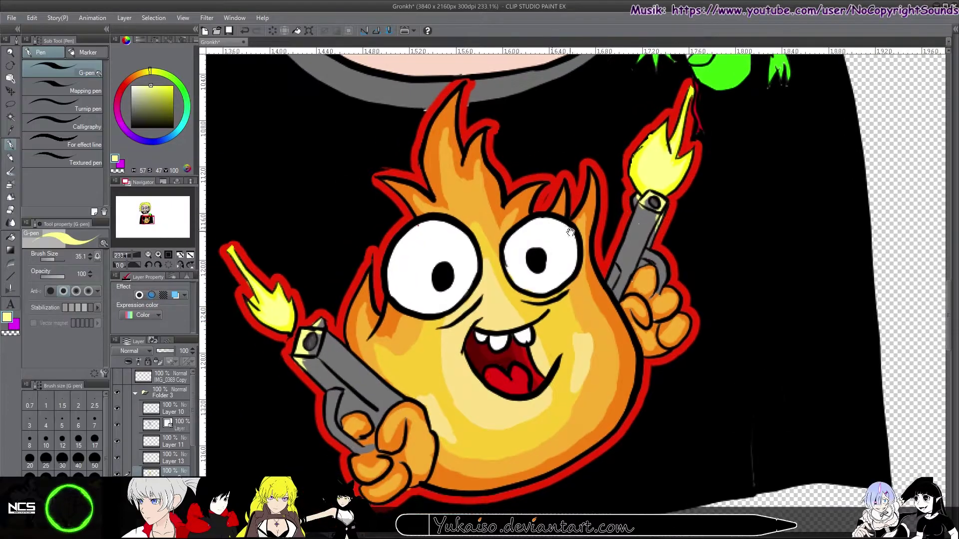
drag(571, 232, 595, 210)
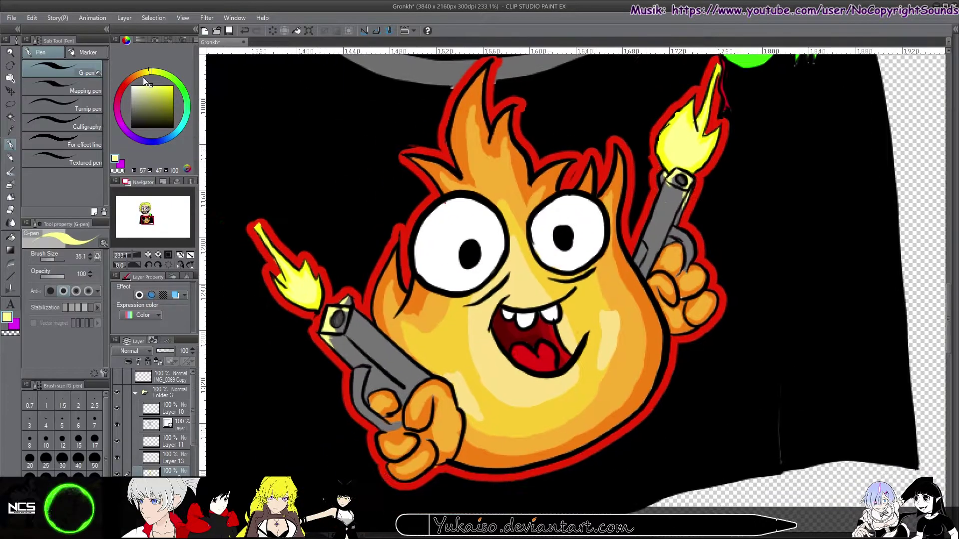
scroll(594, 210, up, 3)
scroll(647, 286, down, 2)
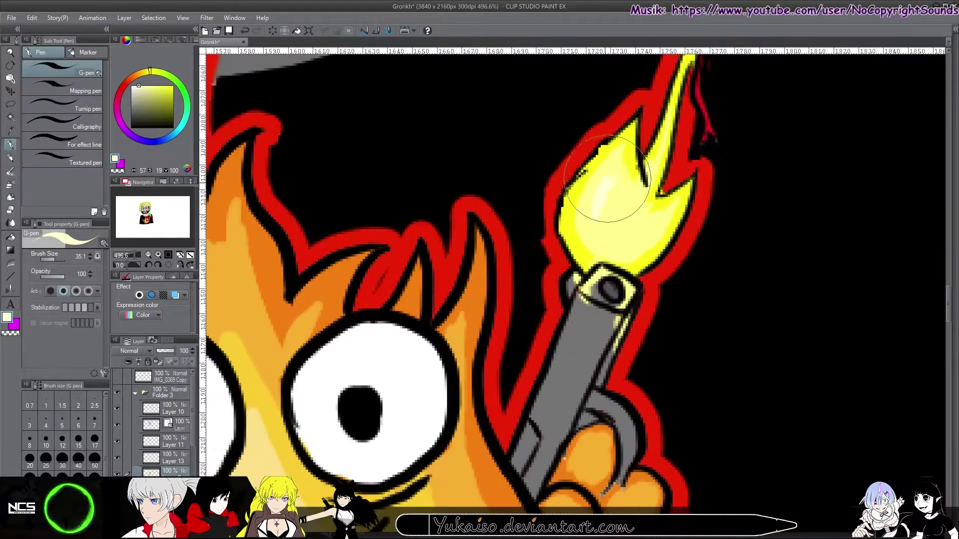
scroll(669, 230, down, 2)
Refill the man's bright yellow hair with a muted golden blond
drag(669, 230, 644, 519)
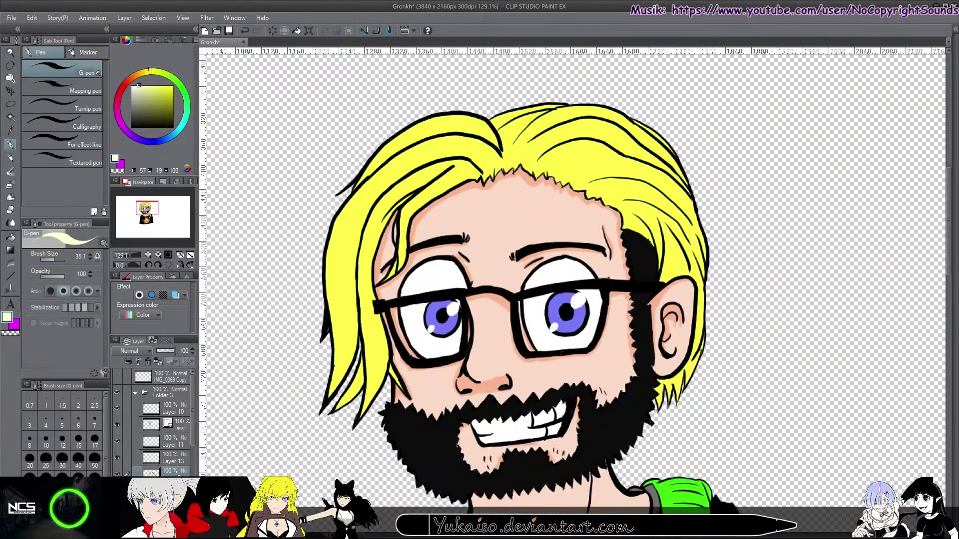
key(g)
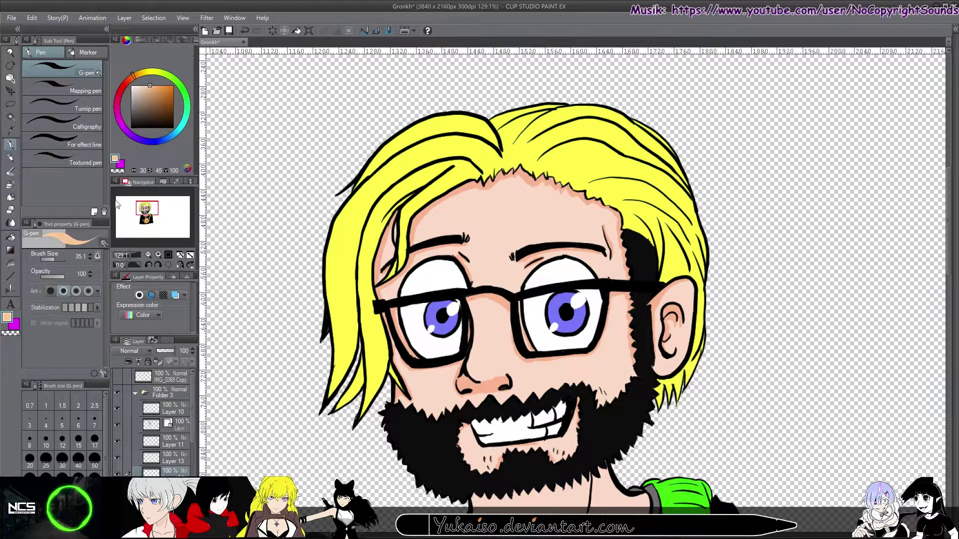
click(512, 148)
drag(132, 76, 140, 73)
click(662, 387)
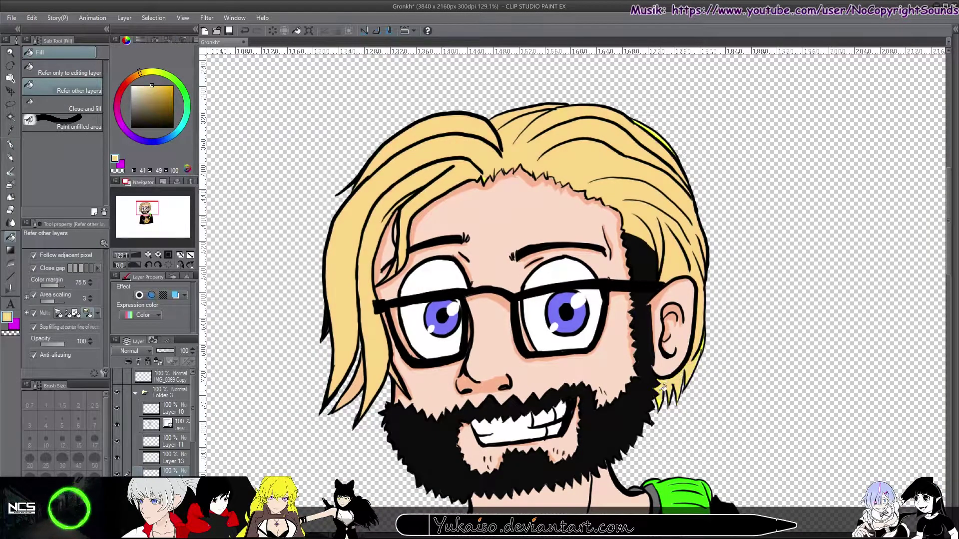
Shade the hair strands along their outlines with a deeper golden tone and undo the darker trial strokes
key(p)
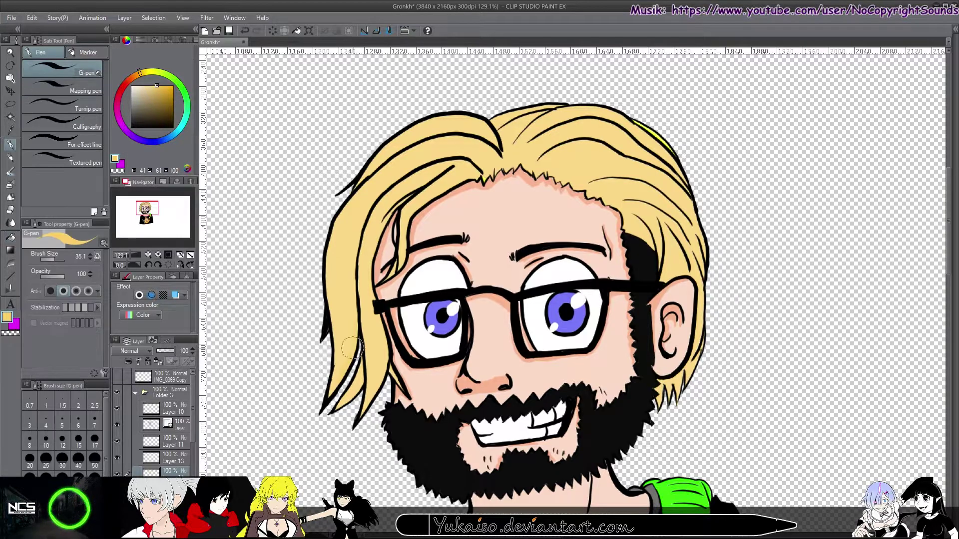
mouse_move(335, 385)
mouse_down()
mouse_move(355, 250)
mouse_move(350, 328)
mouse_move(472, 160)
mouse_up()
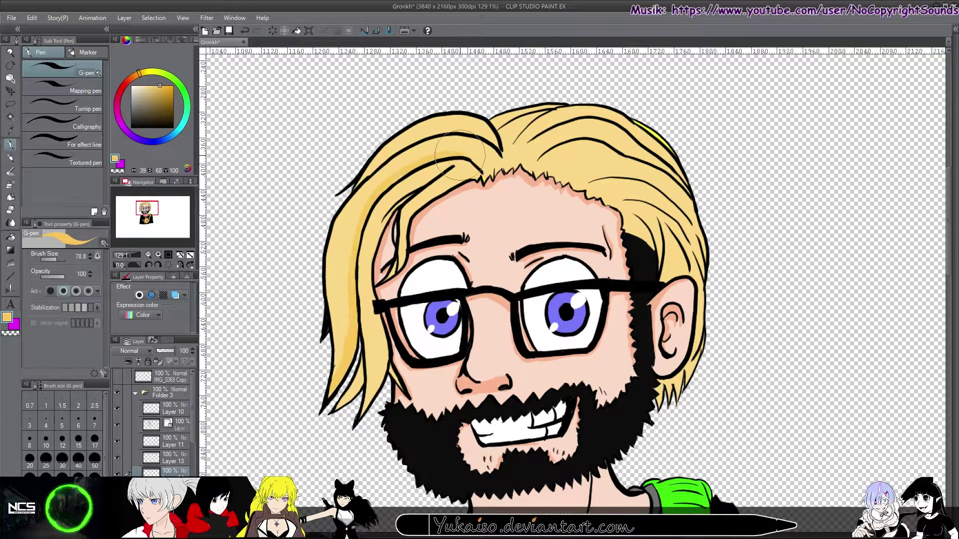
mouse_move(352, 395)
mouse_down()
mouse_move(387, 349)
mouse_move(367, 274)
mouse_move(417, 251)
mouse_move(442, 189)
mouse_move(516, 164)
mouse_move(407, 143)
mouse_move(502, 150)
mouse_up()
drag(550, 125, 414, 92)
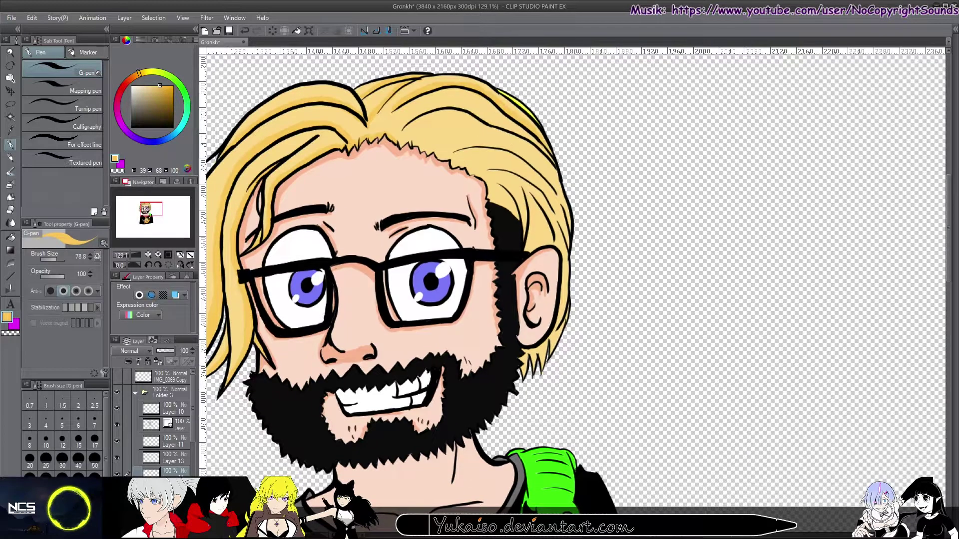
mouse_move(675, 300)
mouse_down()
mouse_move(624, 200)
mouse_move(499, 150)
mouse_move(573, 190)
mouse_move(599, 171)
mouse_up()
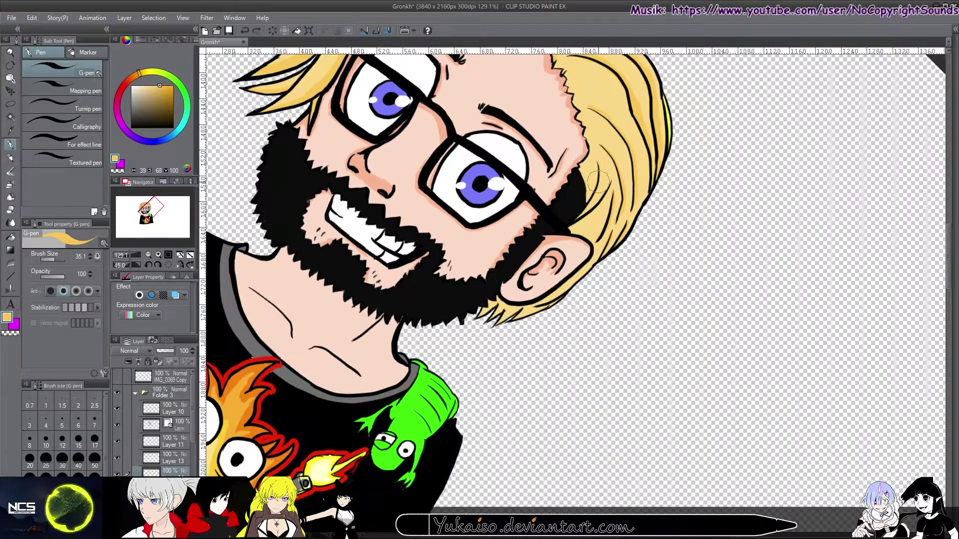
drag(576, 222, 525, 306)
mouse_move(609, 150)
mouse_down()
mouse_move(324, 329)
mouse_move(321, 346)
mouse_move(377, 172)
mouse_move(447, 162)
mouse_move(322, 352)
mouse_move(500, 139)
mouse_up()
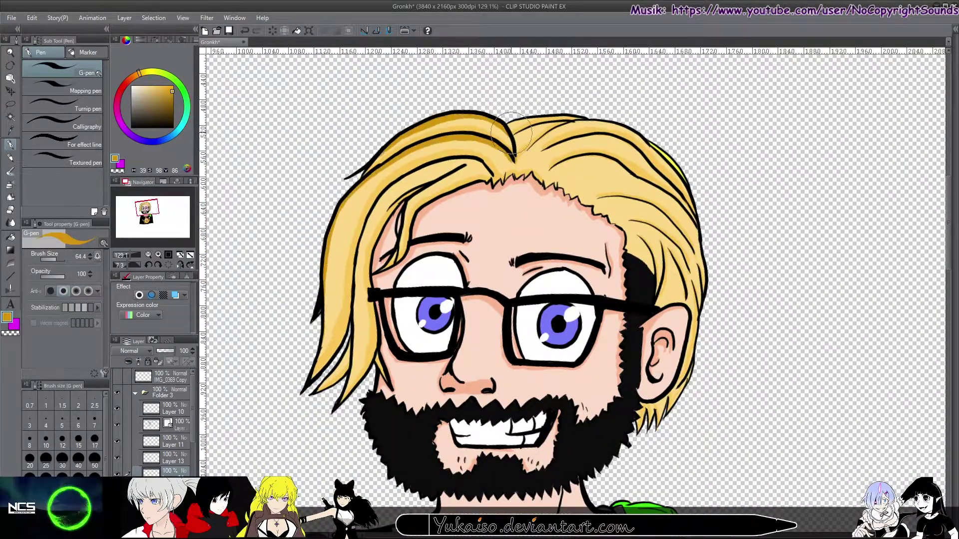
key(ctrl+z)
Paint pale blond highlights along the outer edges and strands of the hair
alt+click(324, 294)
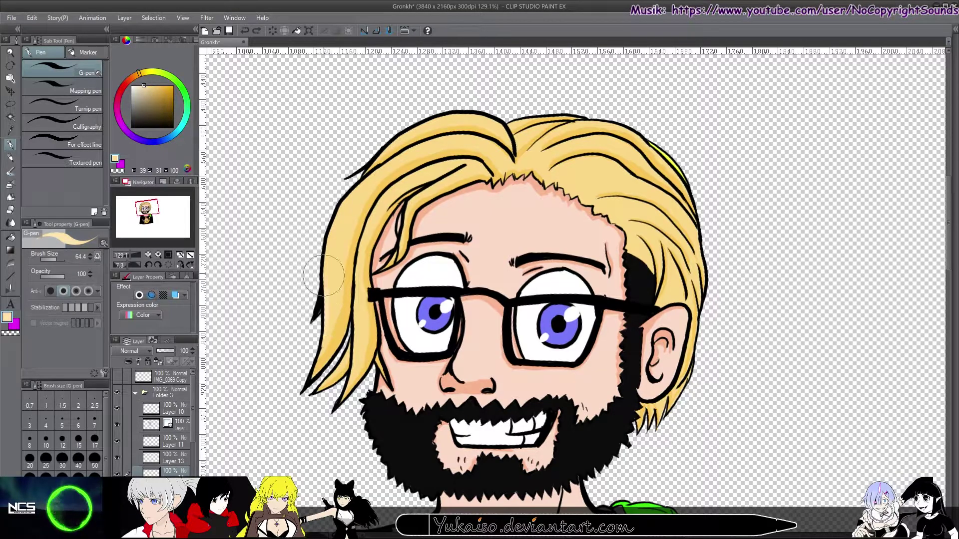
scroll(325, 261, up, 5)
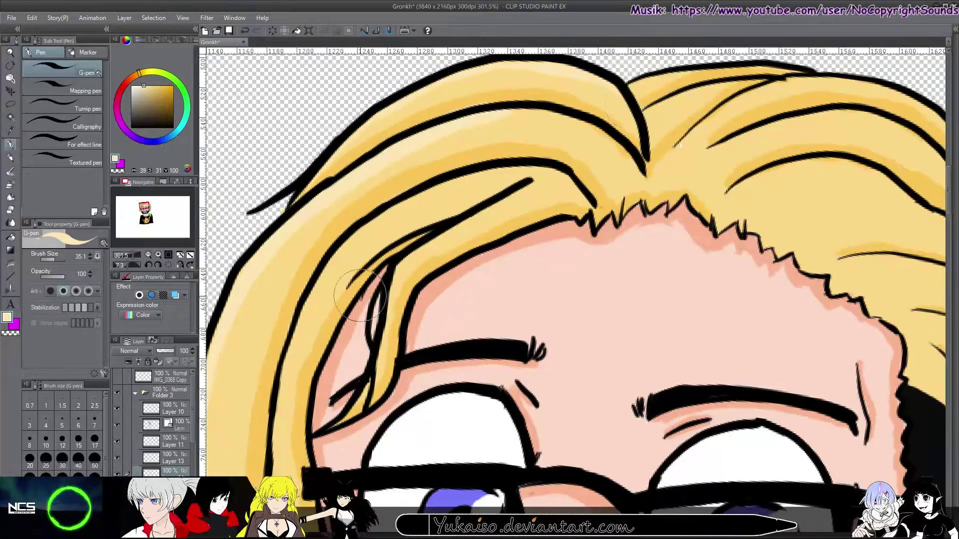
scroll(589, 186, down, 4)
mouse_move(589, 186)
mouse_down()
mouse_move(376, 118)
mouse_move(434, 235)
mouse_move(517, 272)
mouse_up()
drag(659, 210, 319, 210)
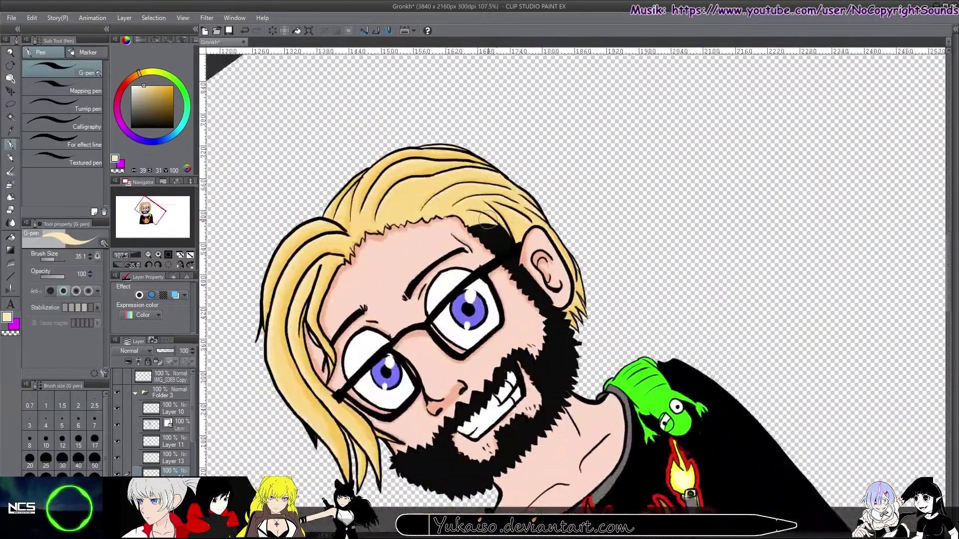
drag(519, 197, 545, 222)
Shade the folds along the green creature's back and side with a darker green
scroll(545, 221, up, 5)
alt+click(550, 240)
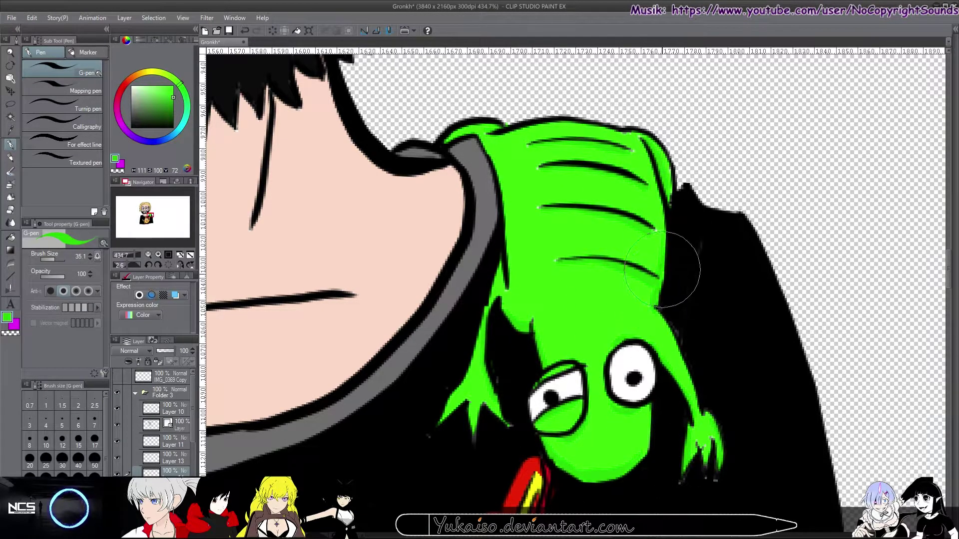
scroll(499, 113, down, 5)
Outline the beard's shadow across the neck and fill it with the darker skin tone
alt+click(500, 112)
alt+click(499, 113)
drag(494, 313, 695, 270)
key(g)
click(575, 289)
click(682, 272)
scroll(415, 353, down, 5)
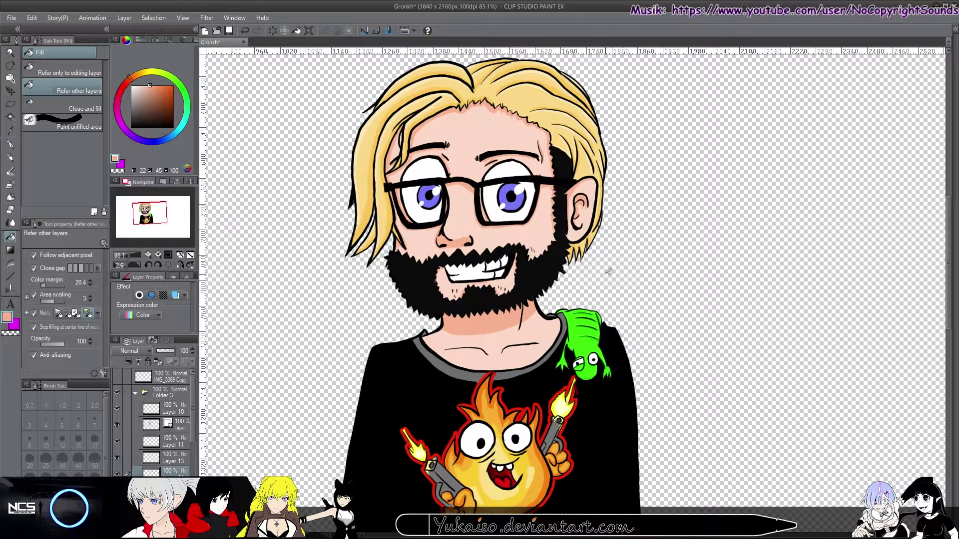
Duplicate the line art layer in grey and erase the copy everywhere except along the black shirt's seams
click(160, 425)
key(e)
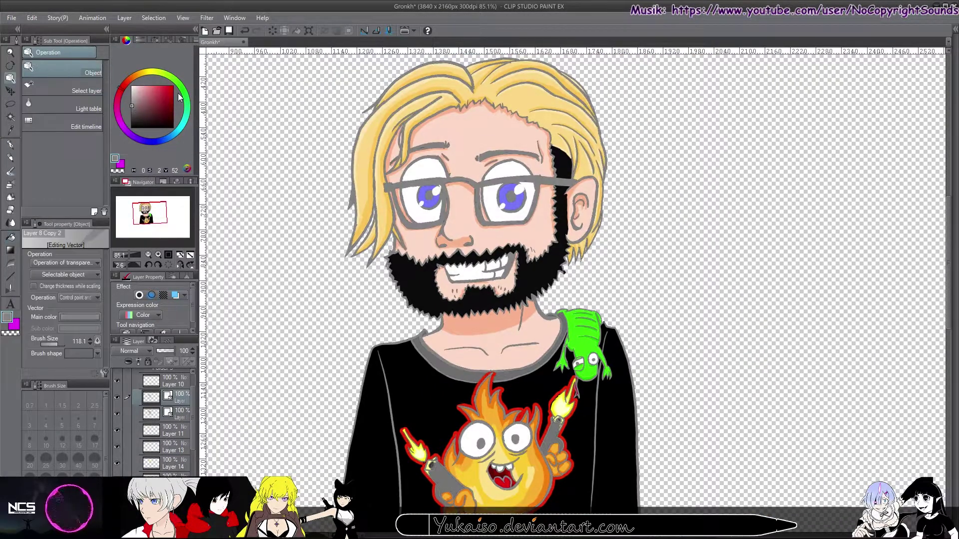
drag(360, 440, 337, 440)
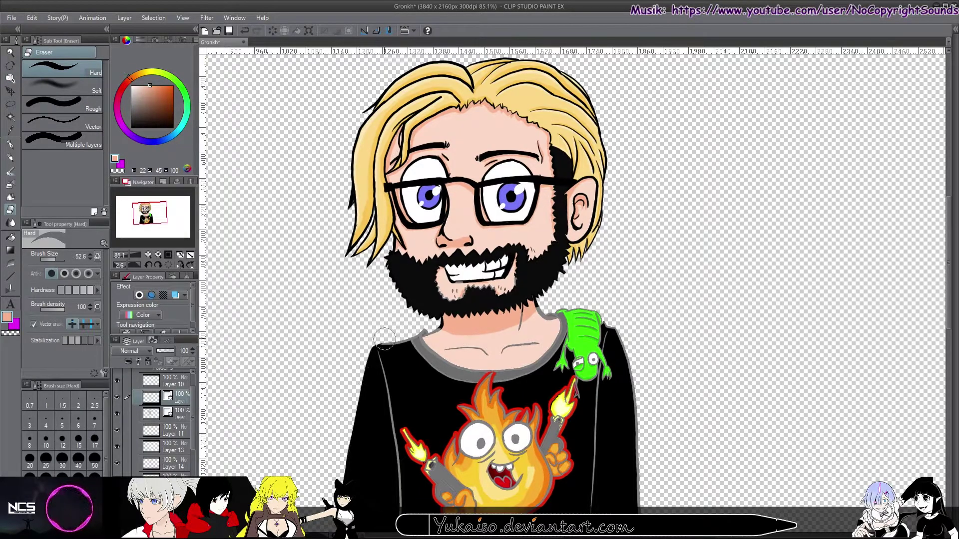
drag(430, 357, 561, 362)
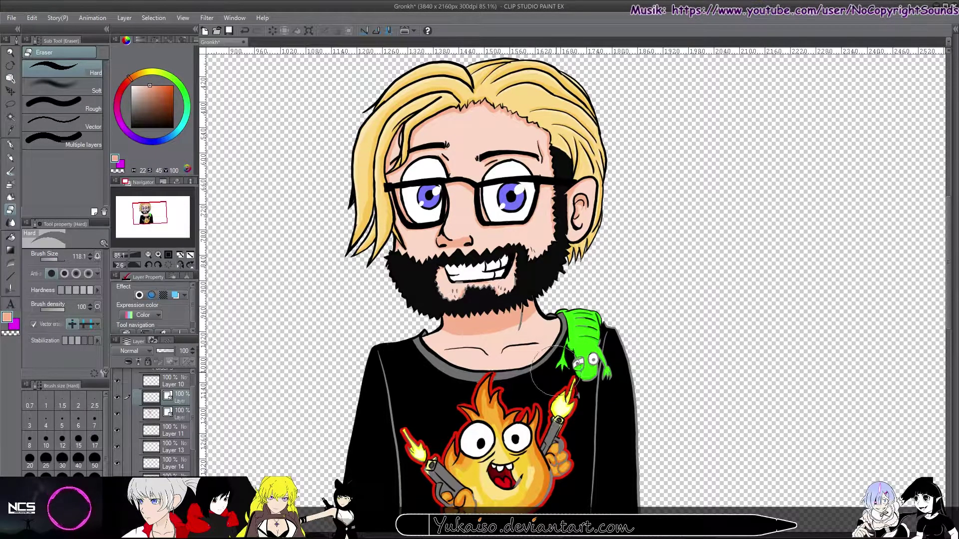
scroll(621, 284, up, 3)
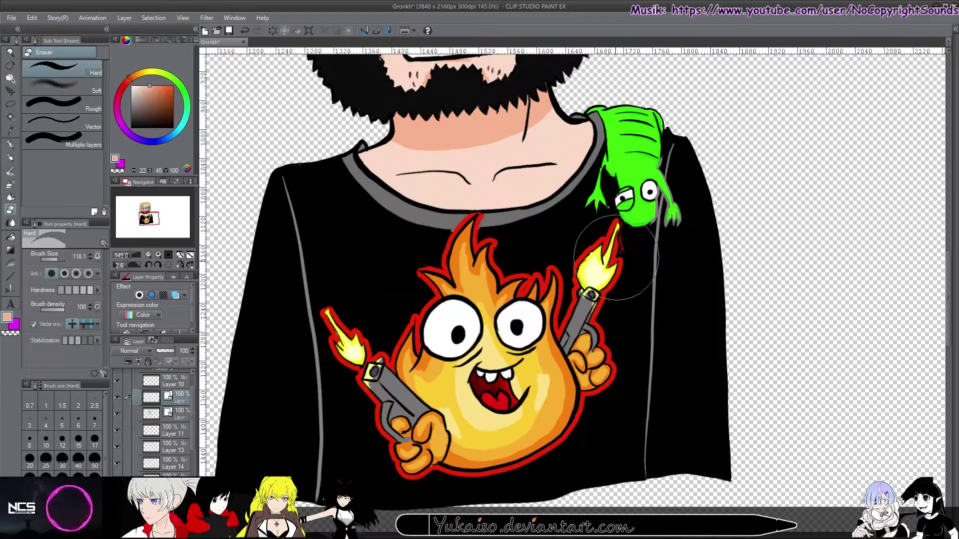
Lower the opacity of the grey seam line layer to 46%
key(o)
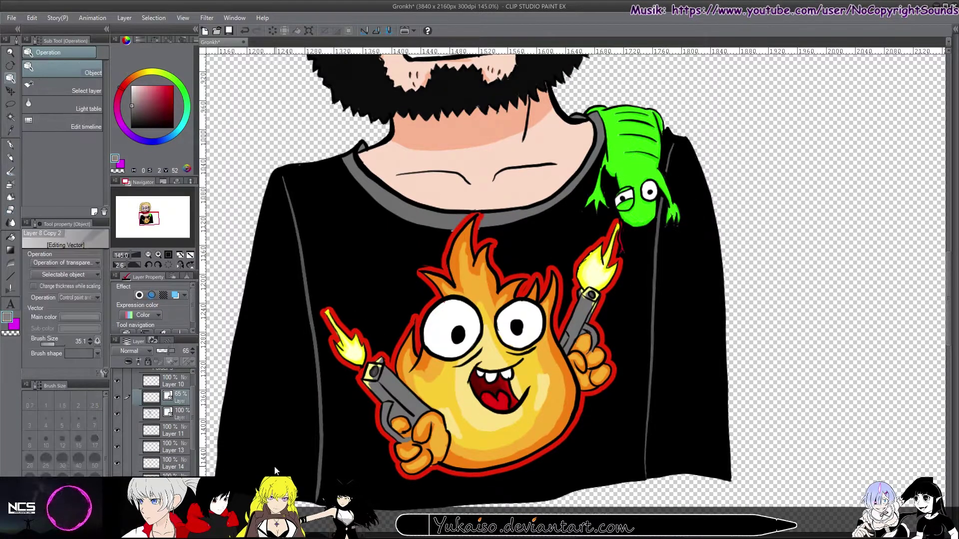
scroll(651, 274, down, 3)
scroll(539, 159, up, 1)
Draw short faint grey hair strokes across the beard, moustache and sideburn with the G-pen
click(10, 145)
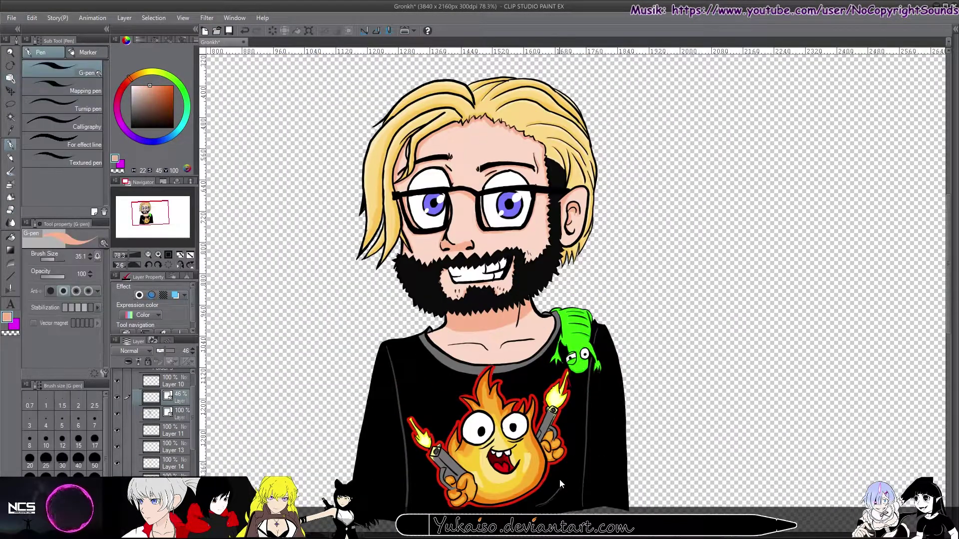
scroll(467, 291, up, 3)
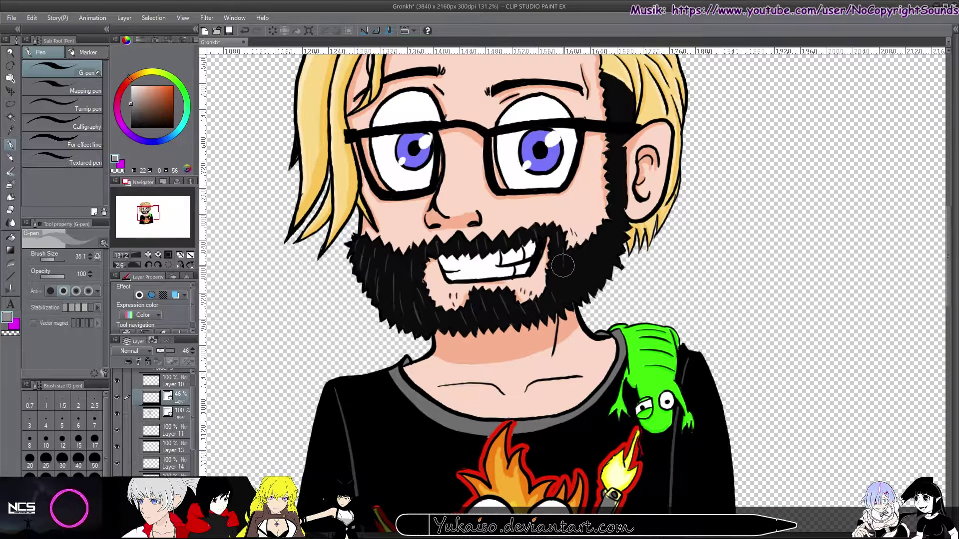
scroll(626, 110, up, 3)
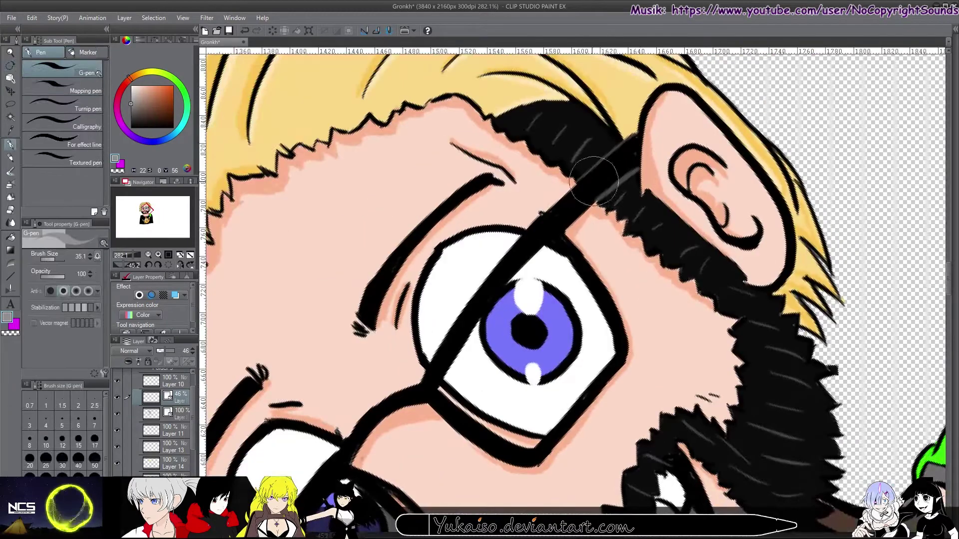
Paint white highlights along the hair's outer edges and strands on a new layer
scroll(574, 279, down, 5)
click(135, 90)
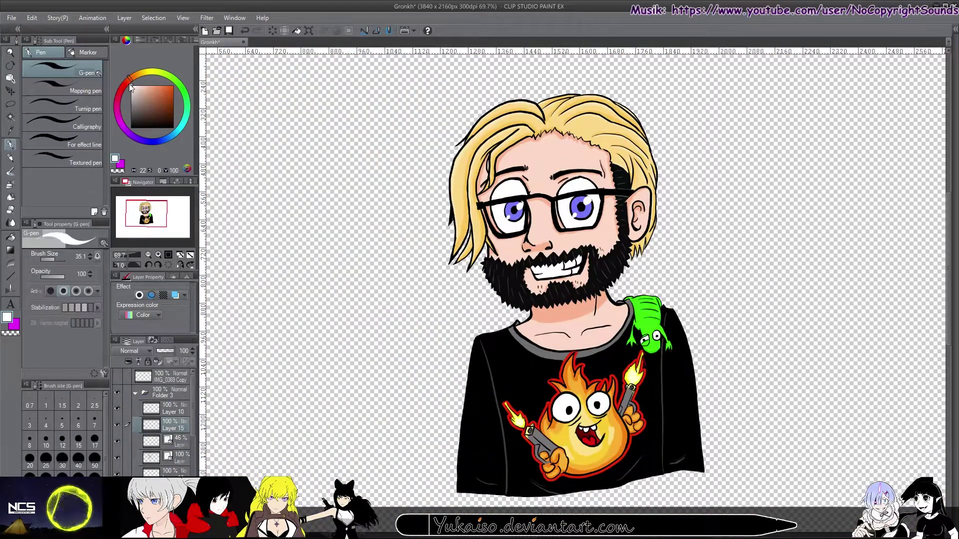
click(131, 85)
scroll(459, 173, up, 4)
drag(532, 114, 397, 249)
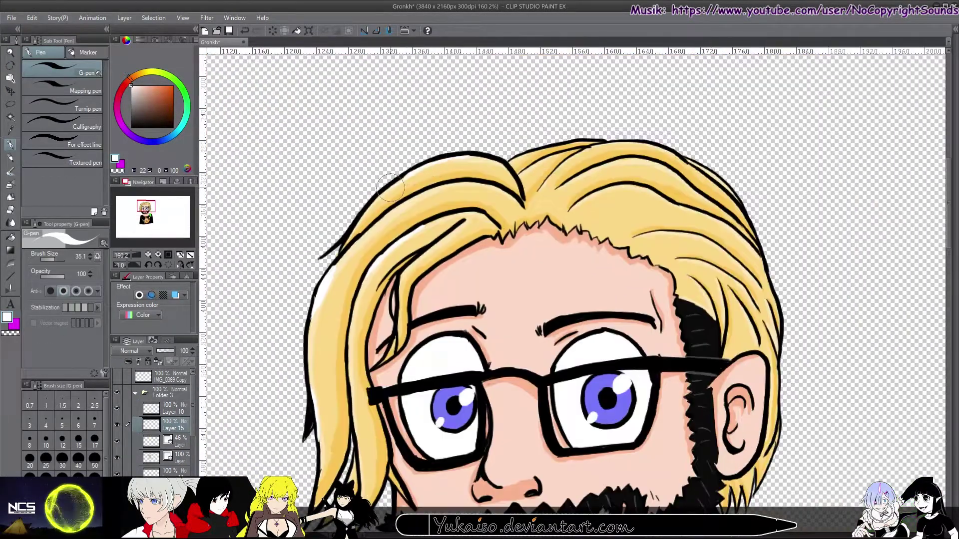
drag(622, 171, 652, 116)
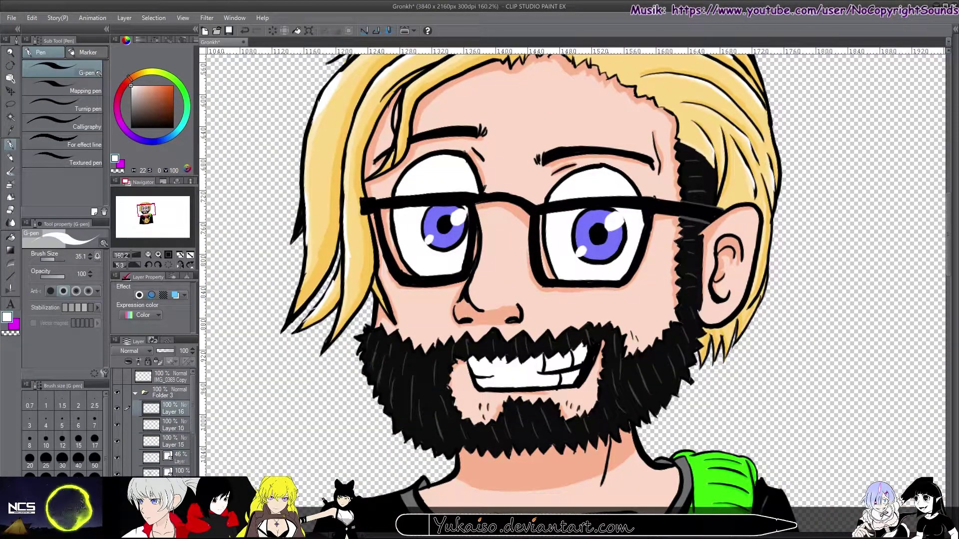
Fill both glasses lenses with a pale tint on their own layer and reduce that layer's opacity to 38%
scroll(160, 440, down, 2)
key(g)
click(415, 239)
key(ctrl+z)
click(170, 456)
click(416, 239)
click(554, 259)
key(p)
click(131, 86)
drag(172, 351, 162, 351)
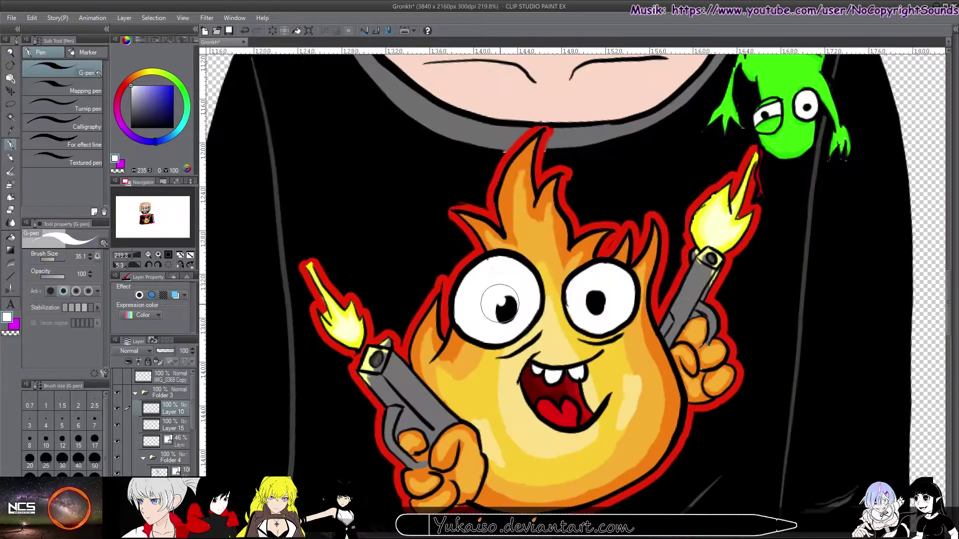
Add white highlights to the flame character's features and both pistols, and shade the pistols in darker grey
scroll(121, 472, down, 1)
click(121, 472)
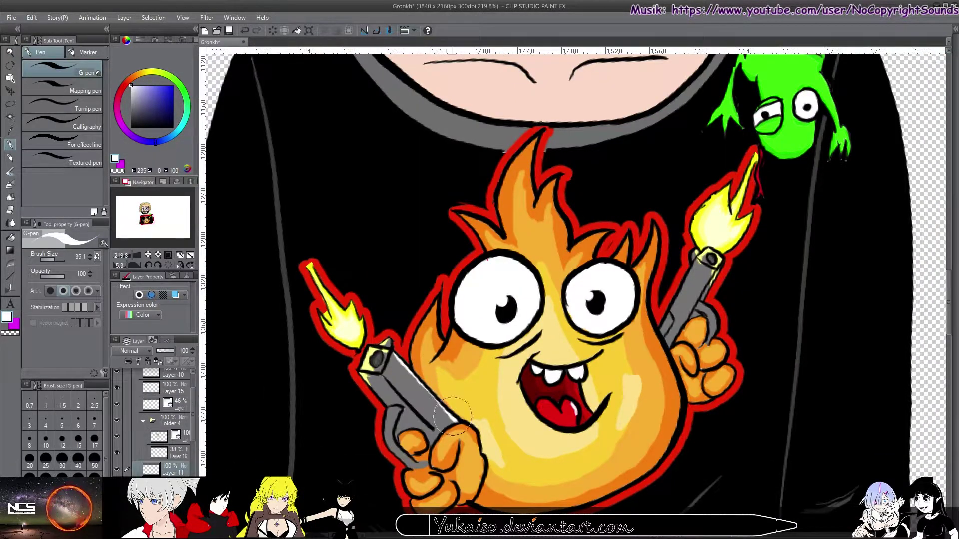
drag(697, 256, 665, 327)
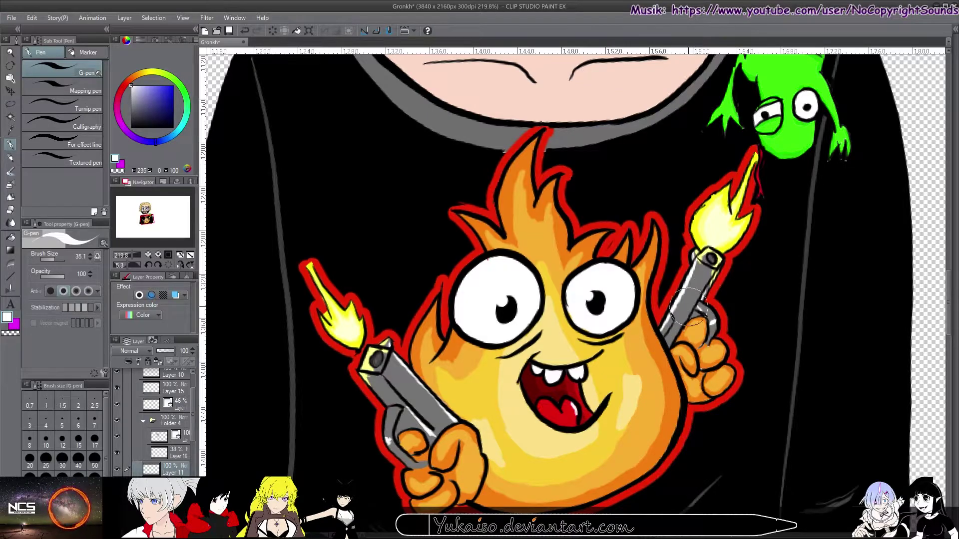
alt+click(385, 398)
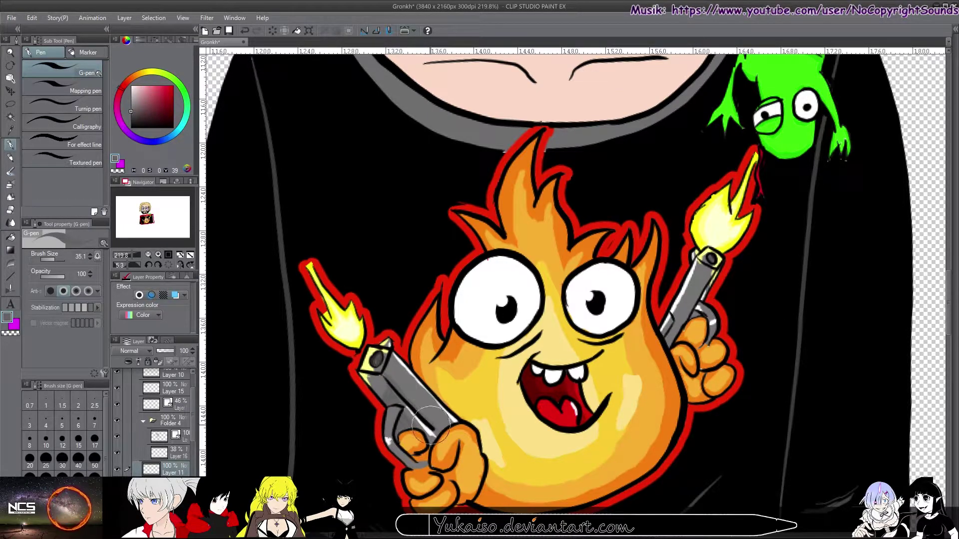
scroll(715, 225, down, 5)
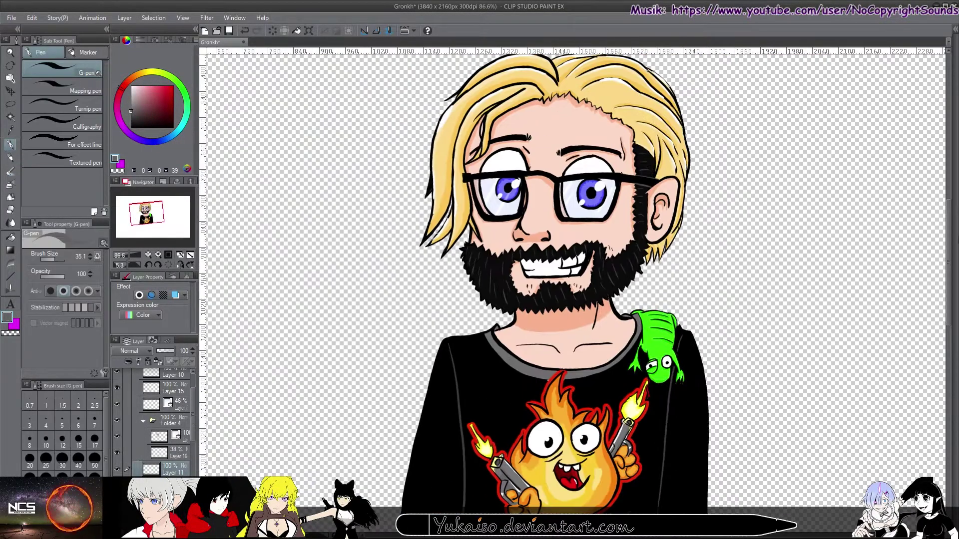